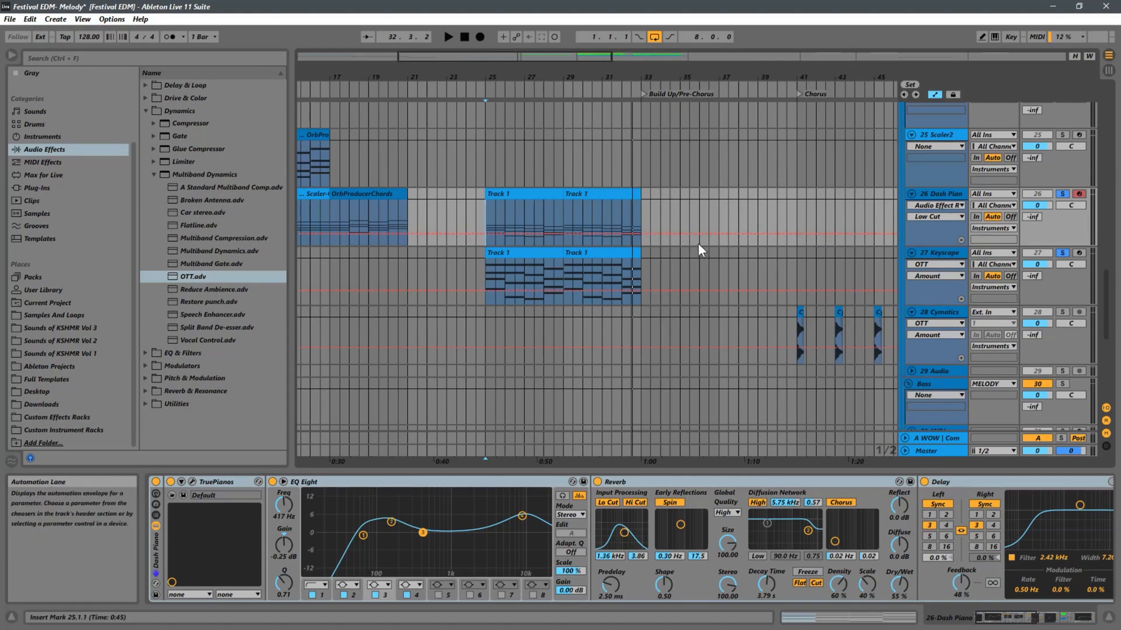
Look over the arrangement's chord and melody clips, including the Scaler-Chord.mid clip on the Dash Piano track and the Nexus 3 chorus clip
left_click_drag(455, 77, 626, 5)
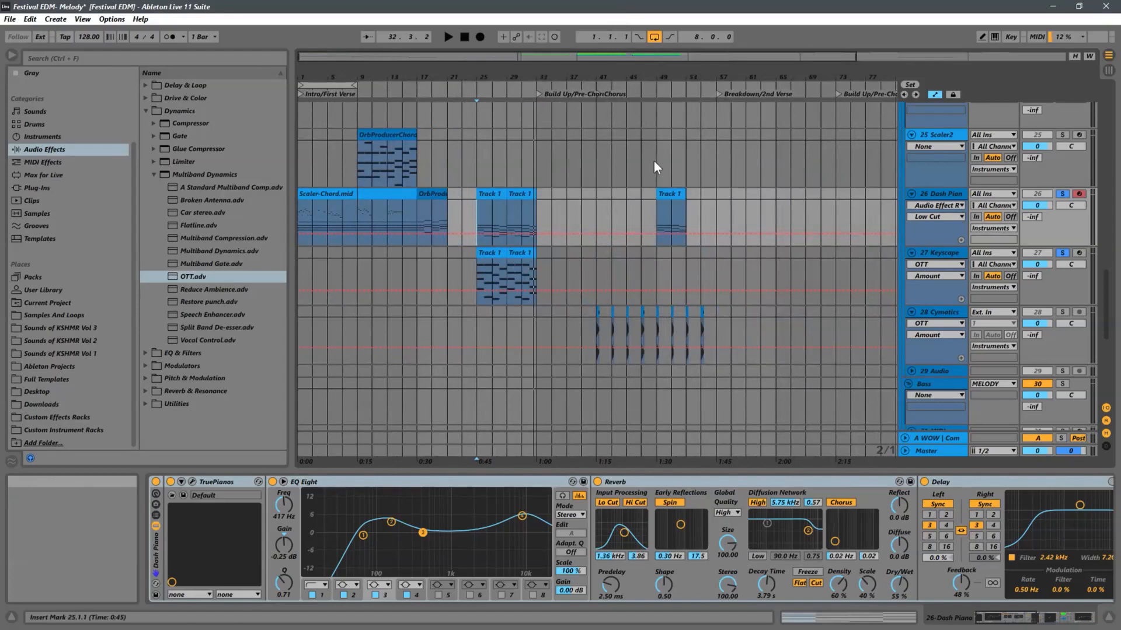
left_click(382, 195)
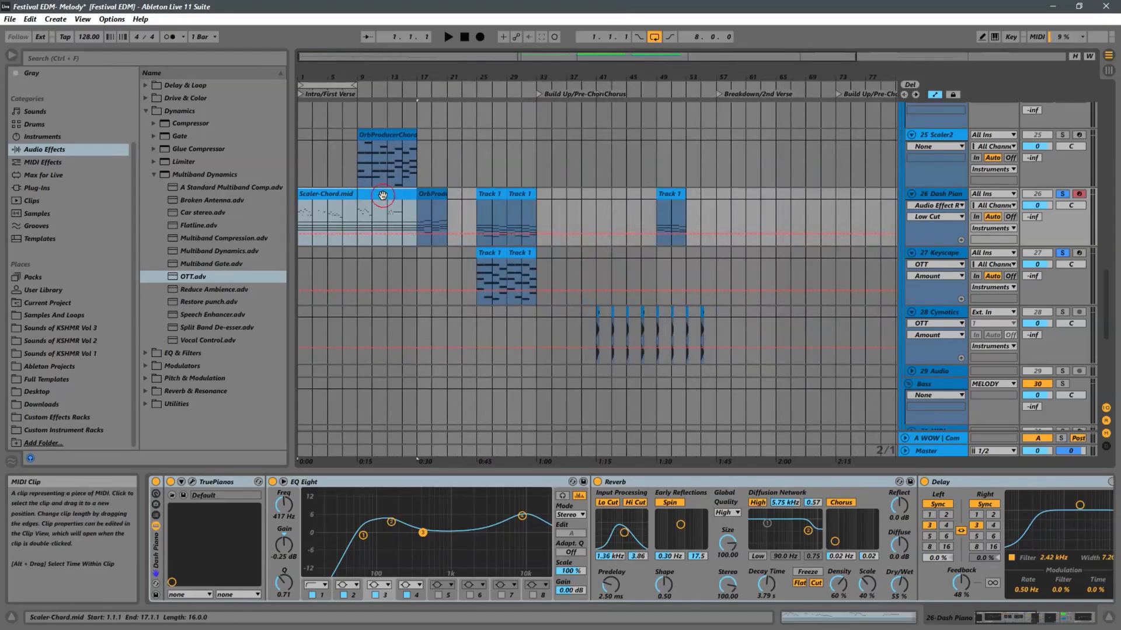
left_click(357, 205)
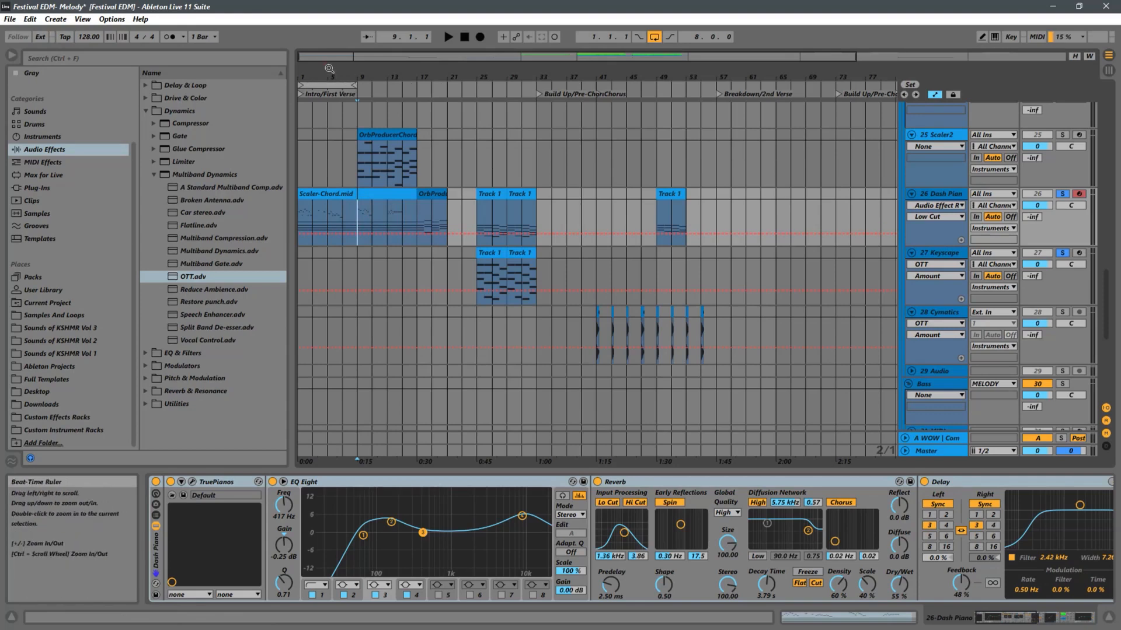
left_click_drag(340, 74, 496, 222)
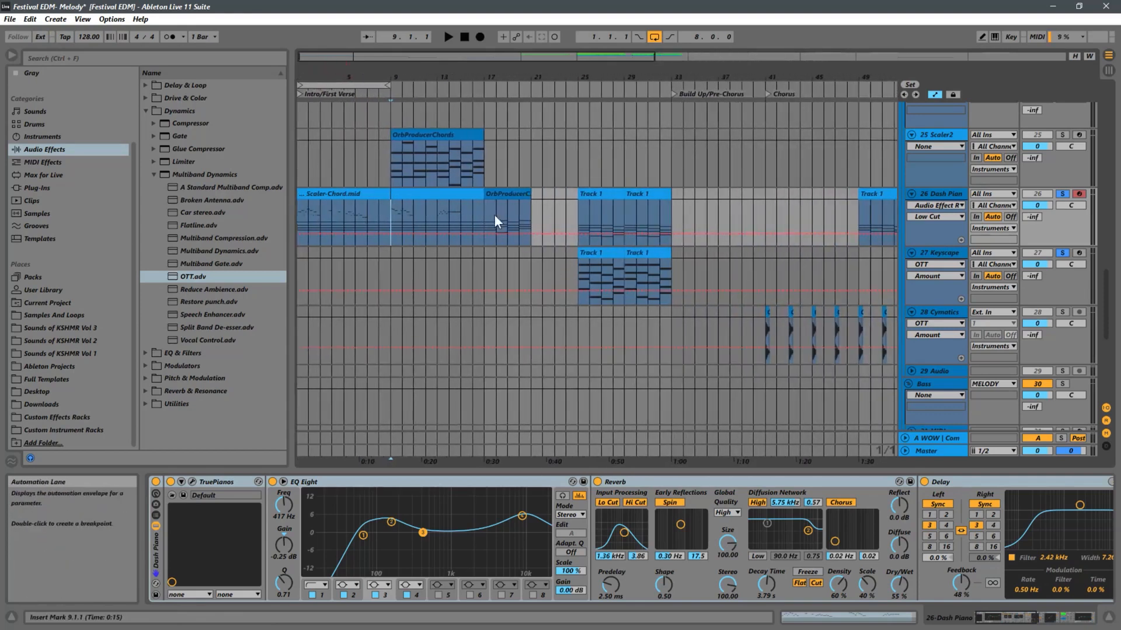
left_click(401, 198)
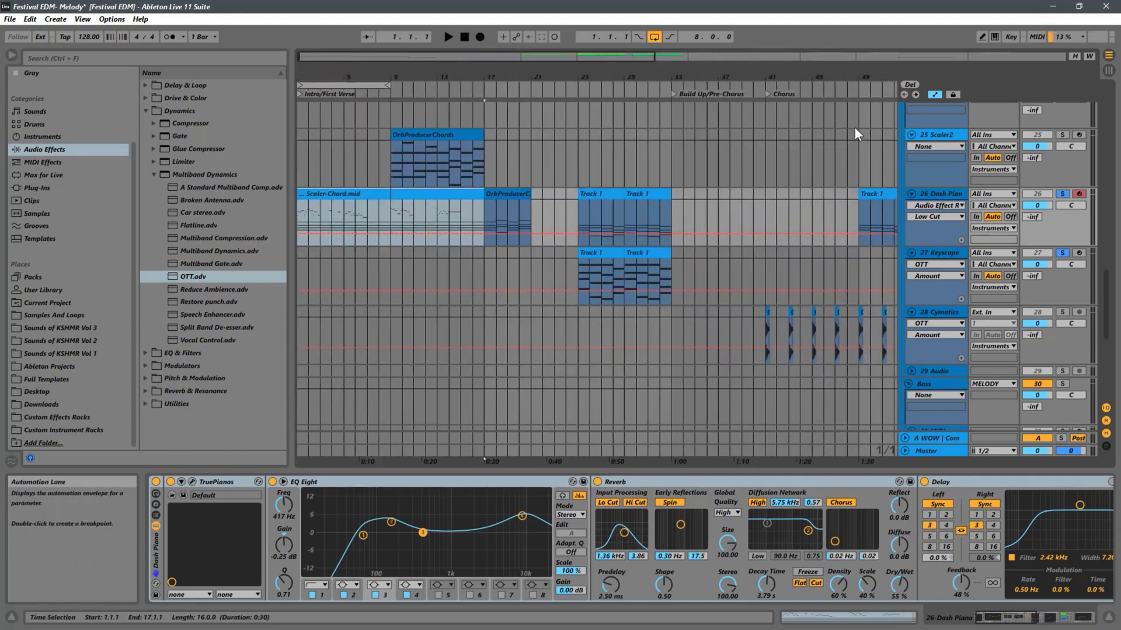
left_click_drag(869, 76, 691, 101)
scroll(718, 267, "up", 10)
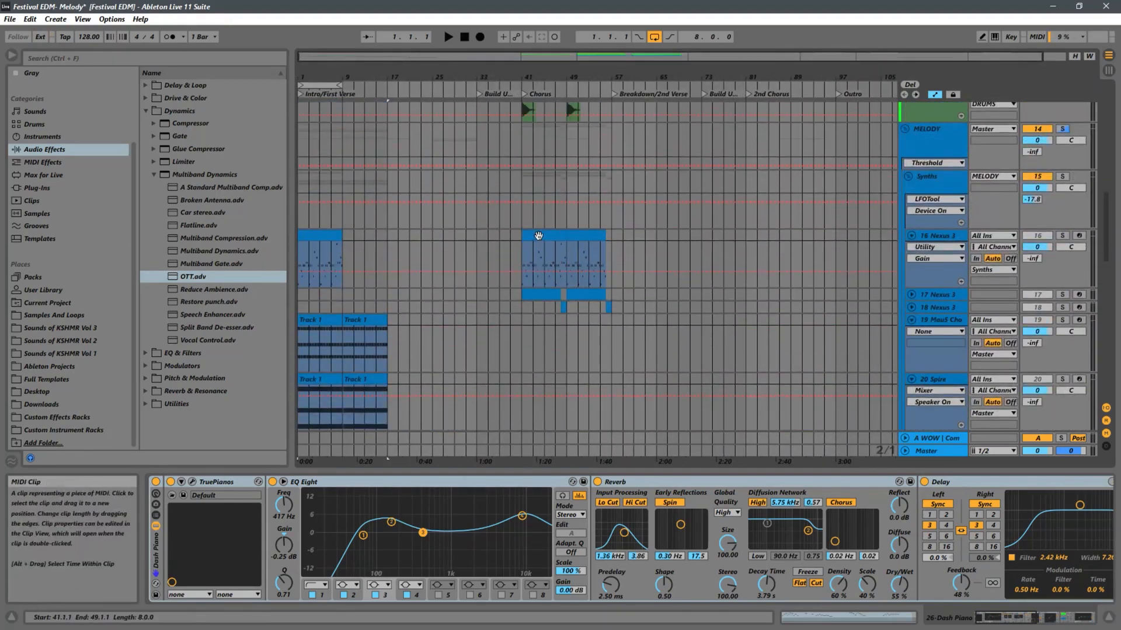
left_click(554, 261)
scroll(572, 274, "down", 10)
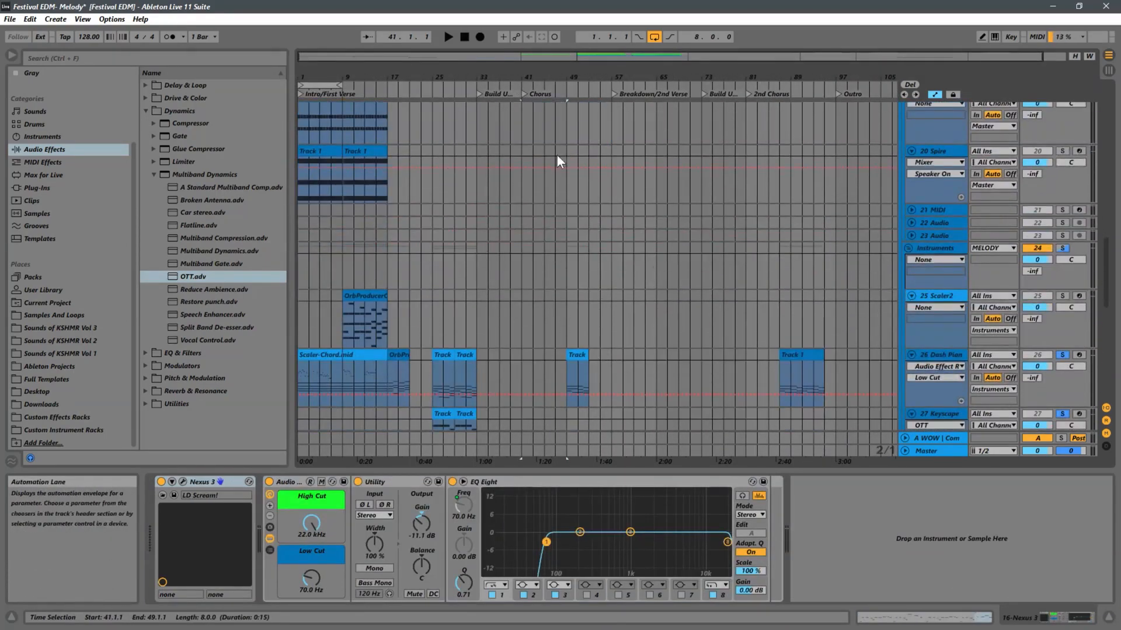
scroll(415, 220, "down", 2)
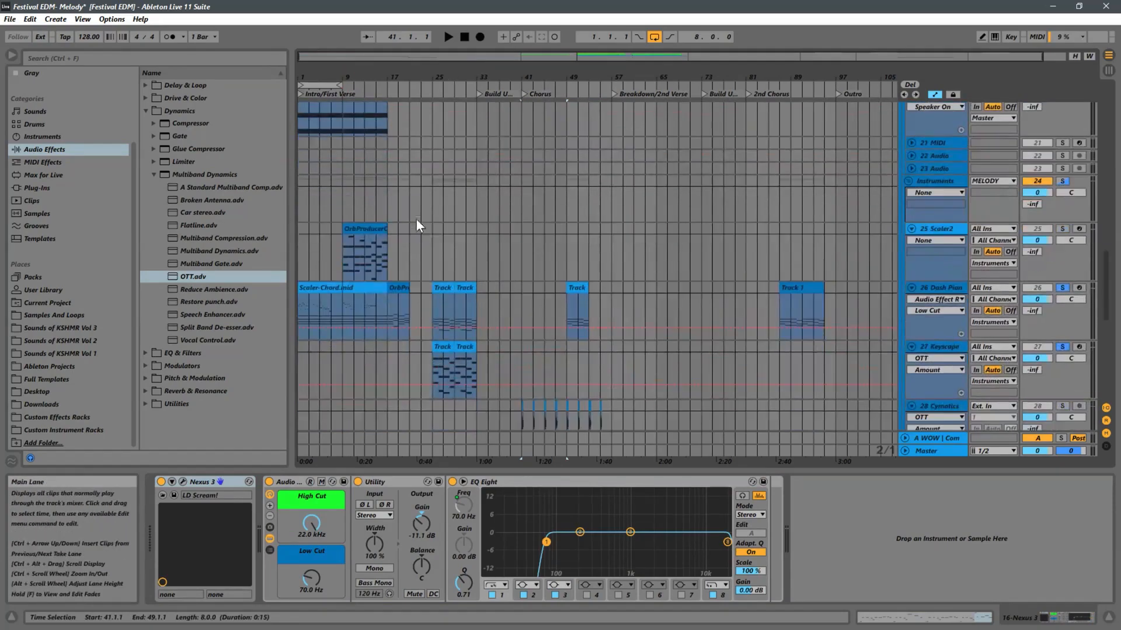
left_click(298, 308)
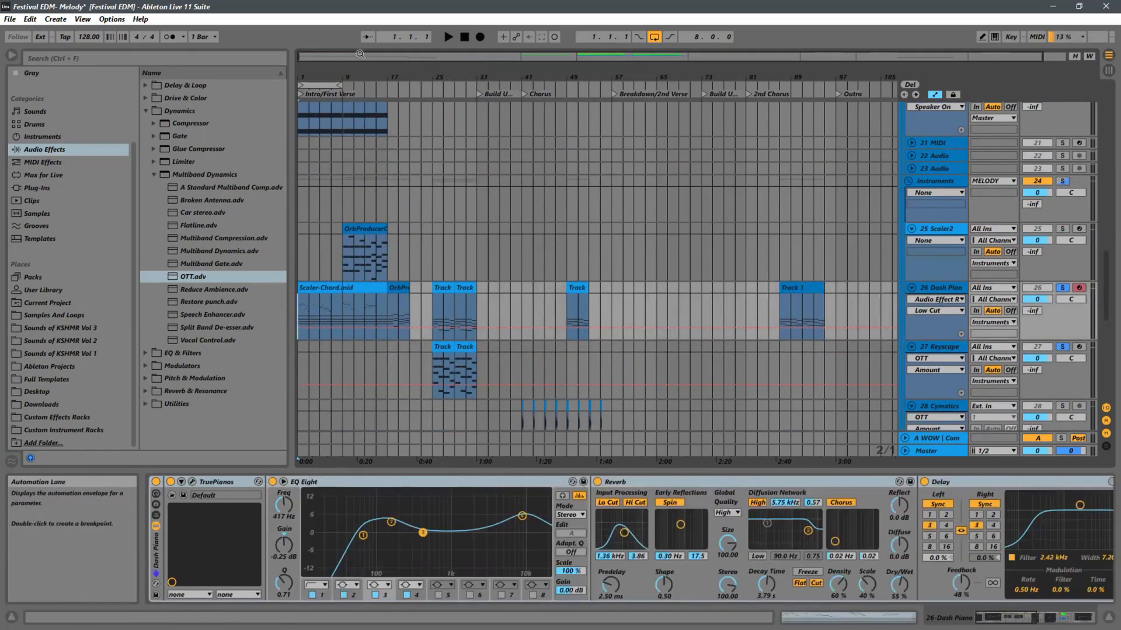
left_click_drag(307, 75, 467, 194)
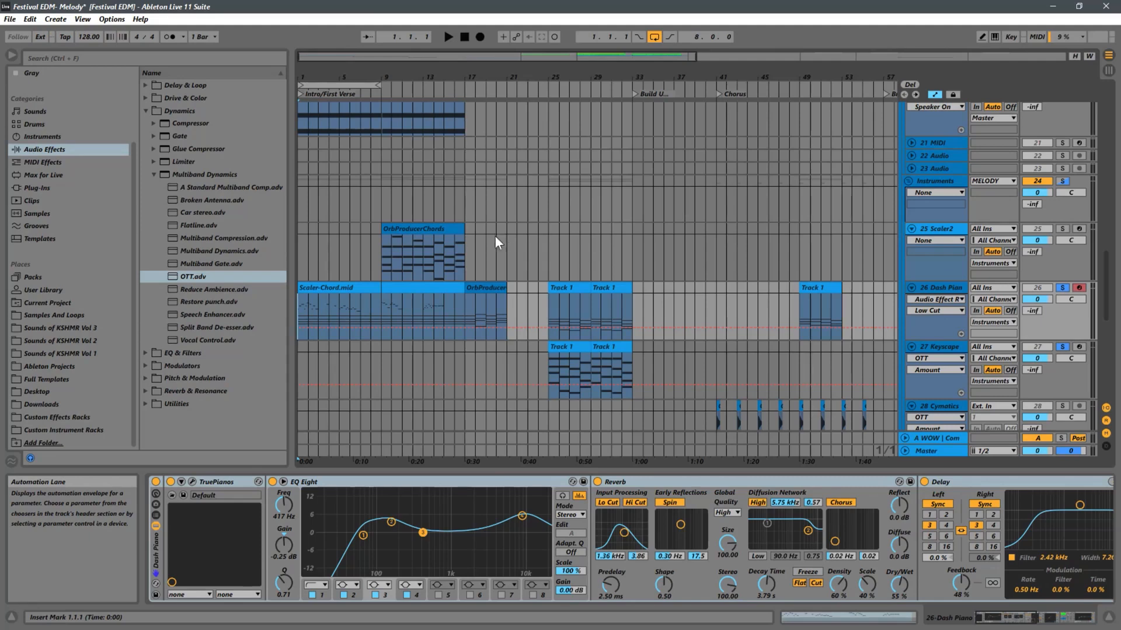
Open the Scaler-Chord.mid clip in an enlarged note editor and examine its melody notes above the sustained chord
double_click(315, 286)
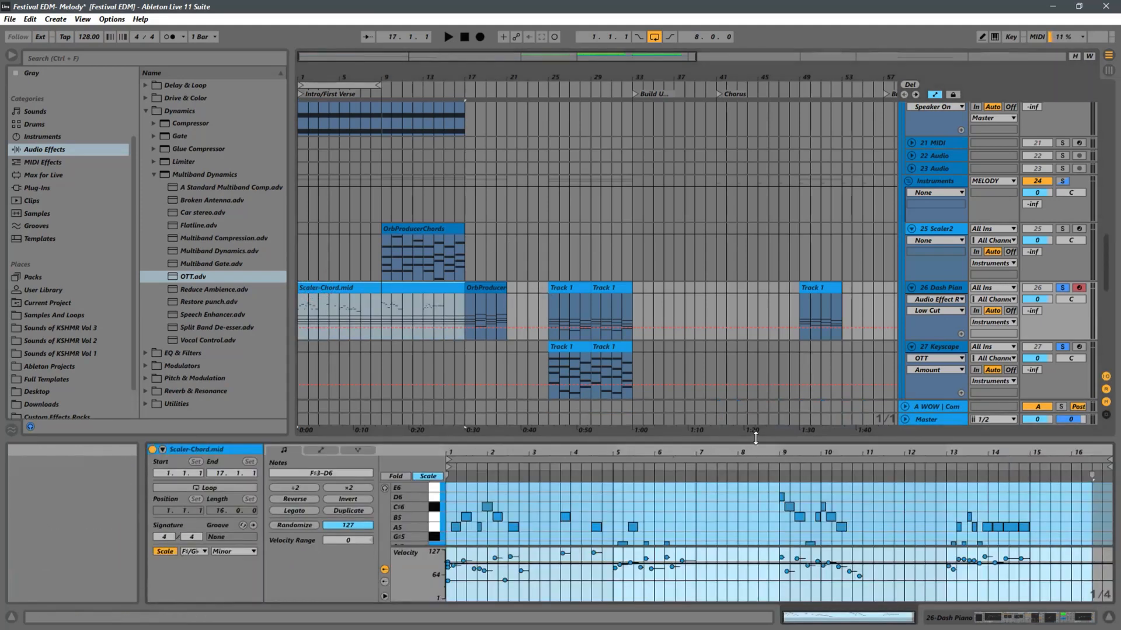
left_click_drag(755, 439, 755, 237)
scroll(924, 386, "up", 2)
left_click_drag(1072, 320, 483, 416)
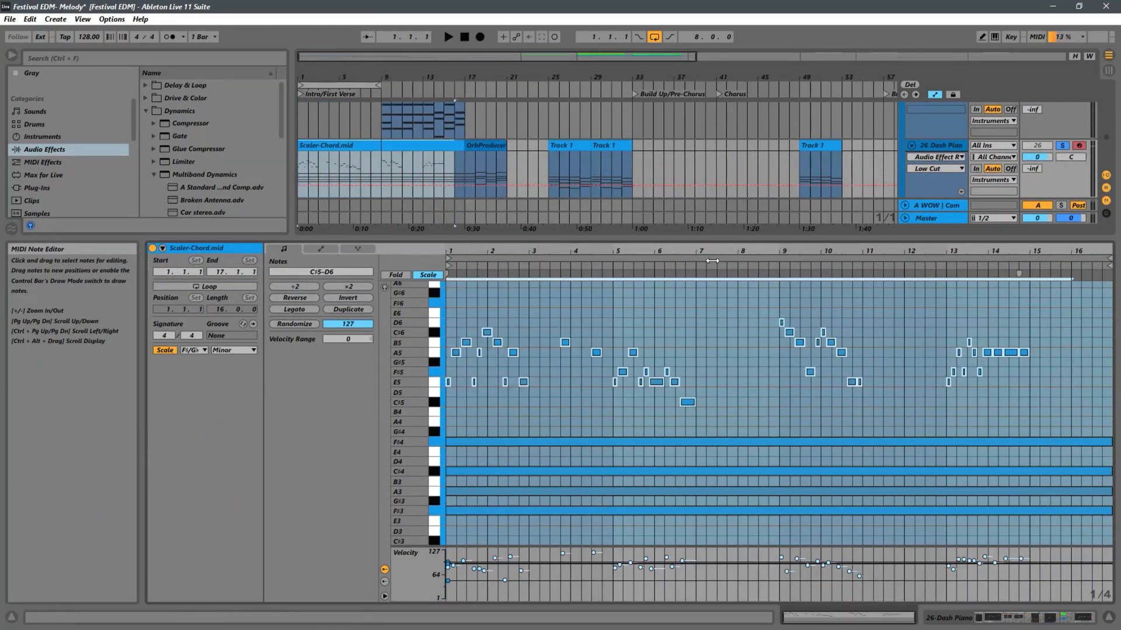
left_click(1062, 343)
left_click_drag(549, 236, 542, 327)
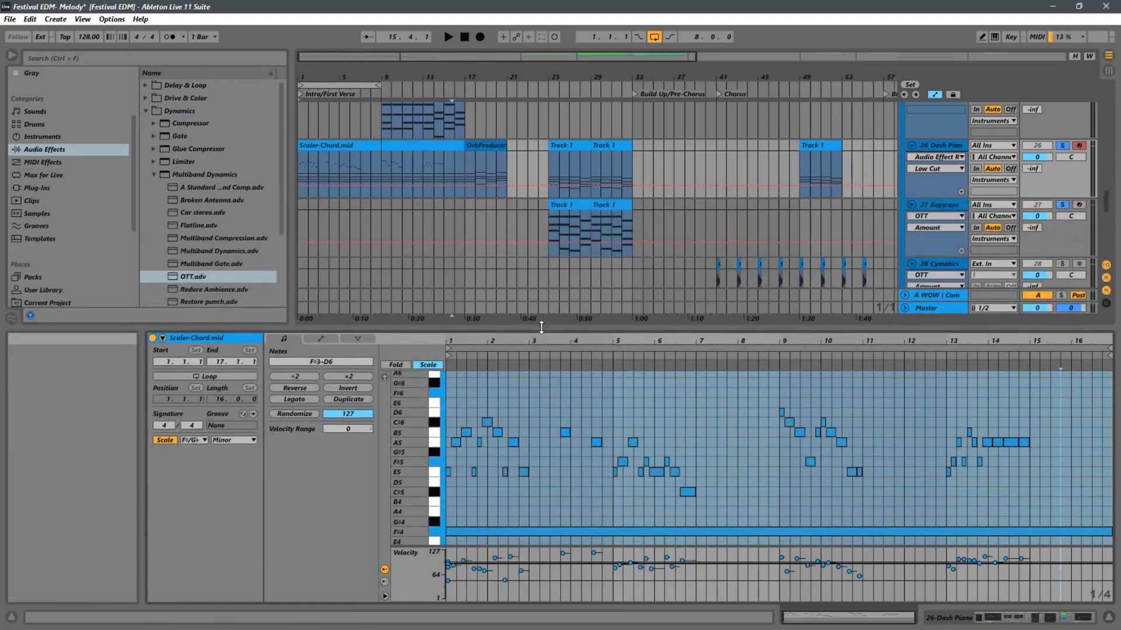
left_click_drag(1063, 399, 413, 503)
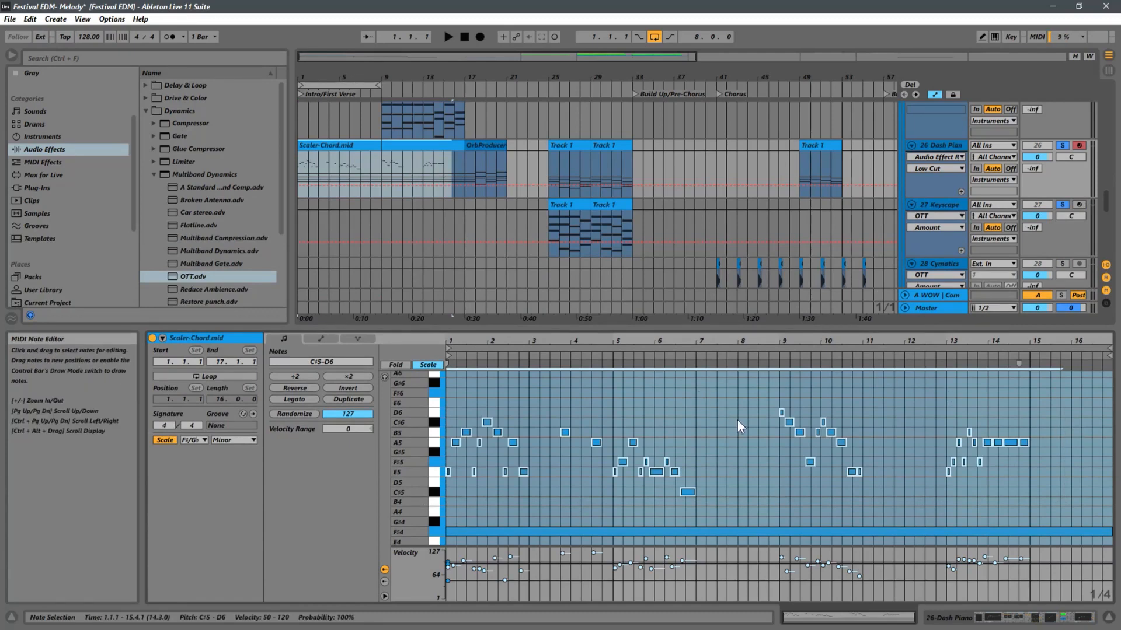
left_click(1053, 431)
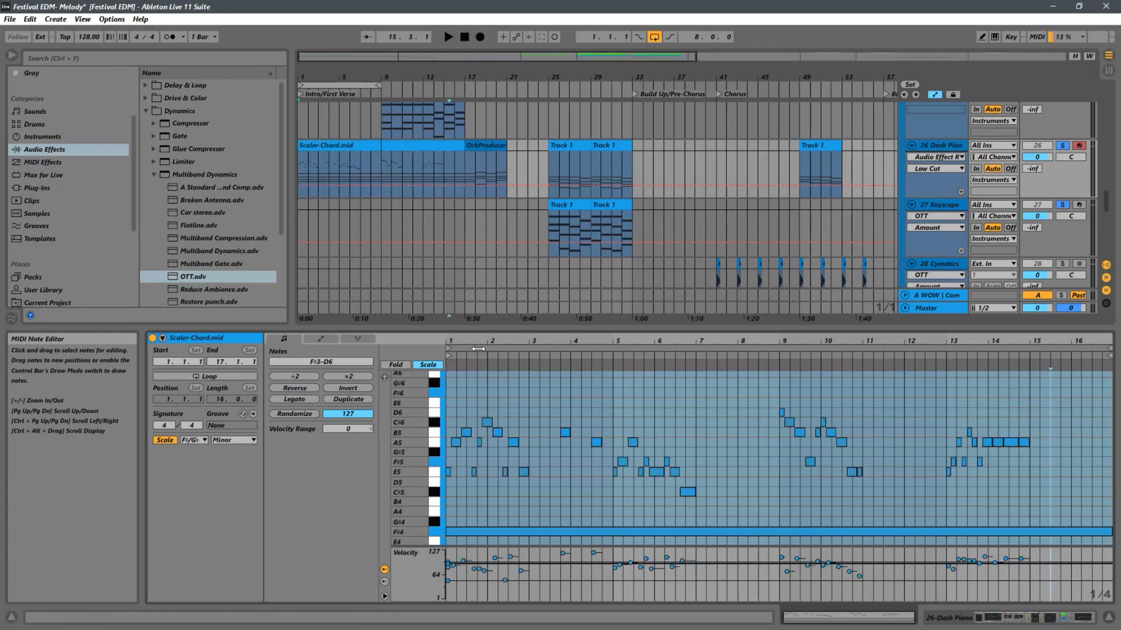
Solo the Dash Piano track and audition the Scaler-Chord.mid clip from bar 9 while viewing its notes
left_click_drag(569, 327, 539, 432)
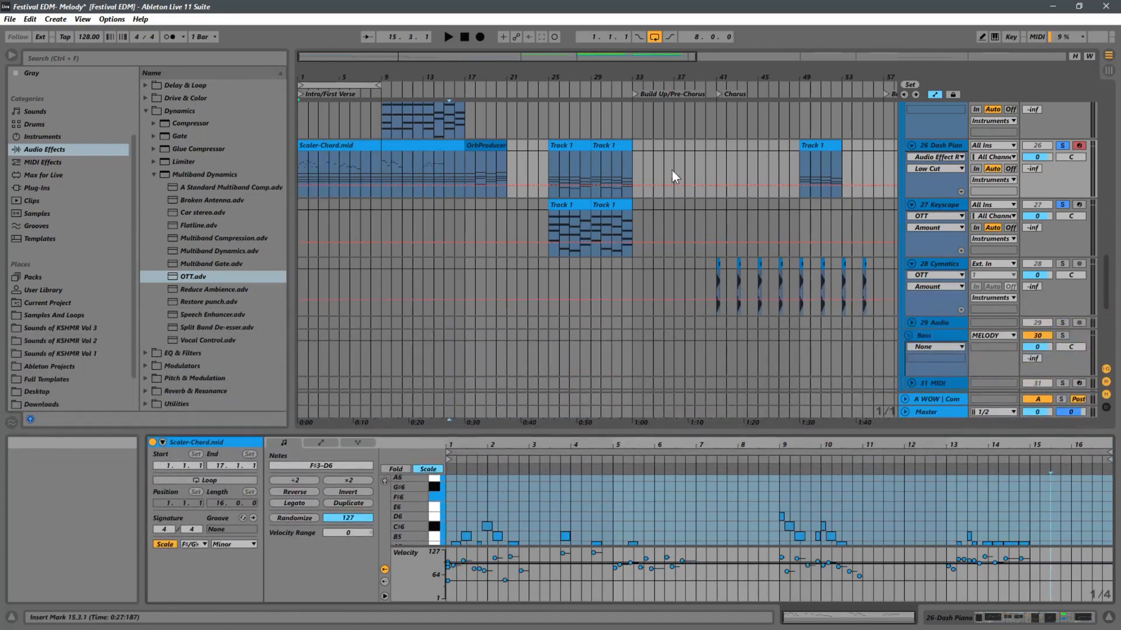
left_click(395, 147)
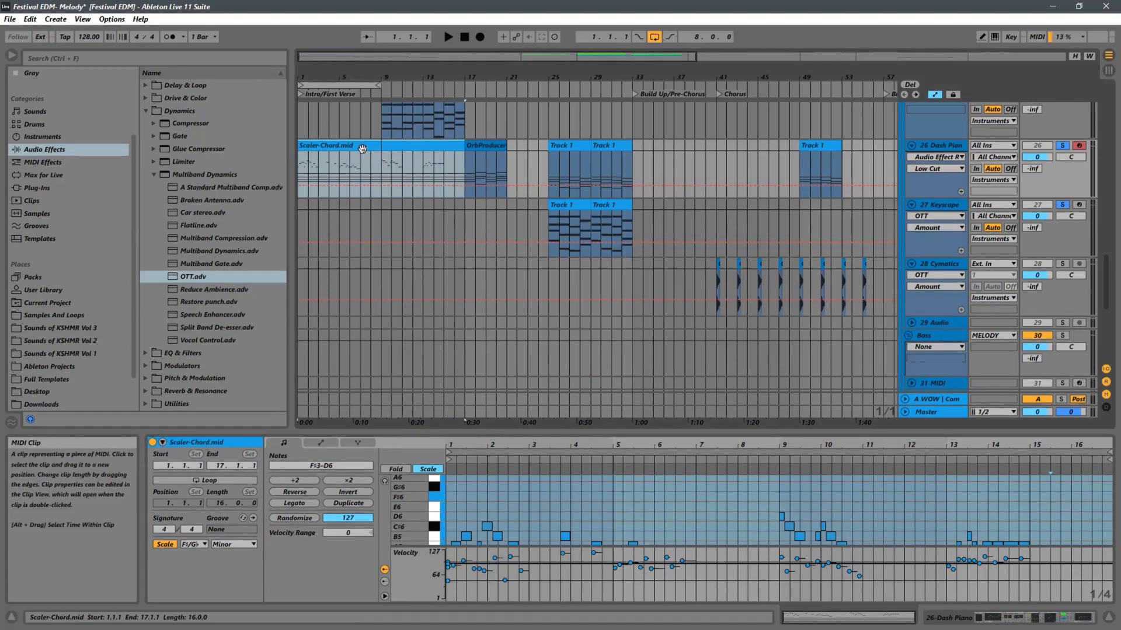
left_click(381, 166)
left_click(1063, 145)
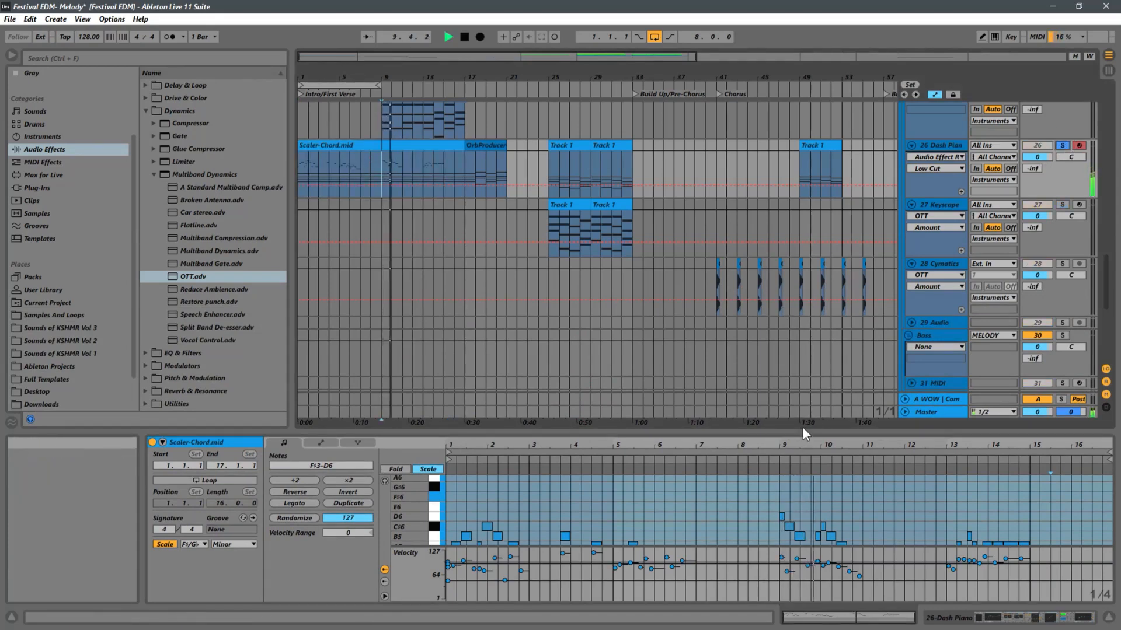
left_click_drag(786, 433, 788, 223)
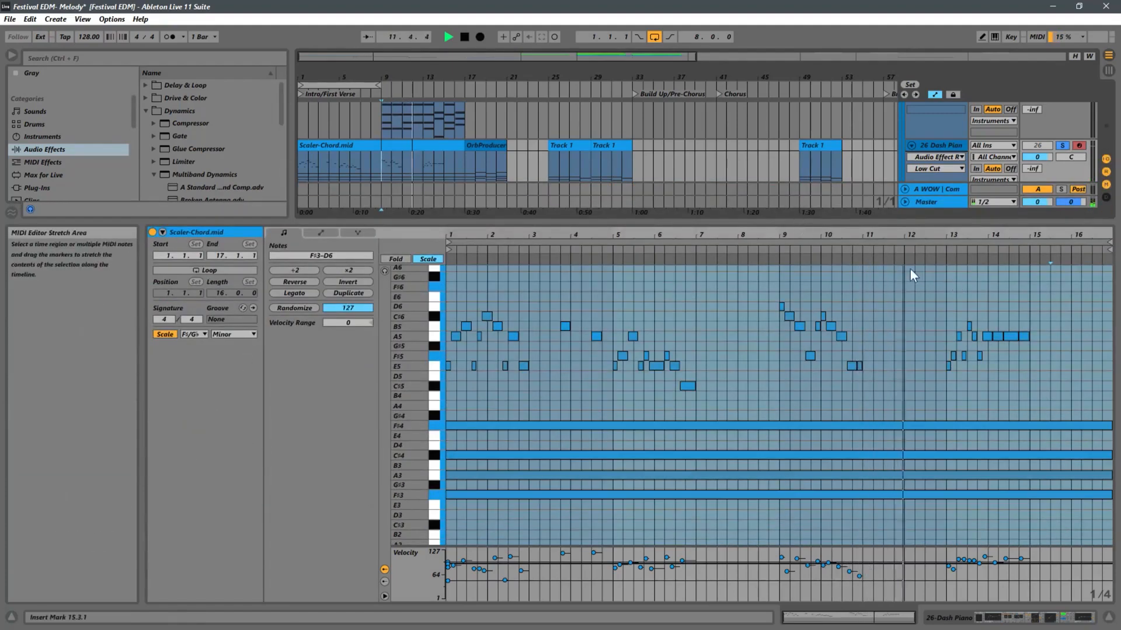
key("space")
Audition the Scaler-Chord.mid melody phrase that starts at bar 13
left_click(422, 159)
key("space")
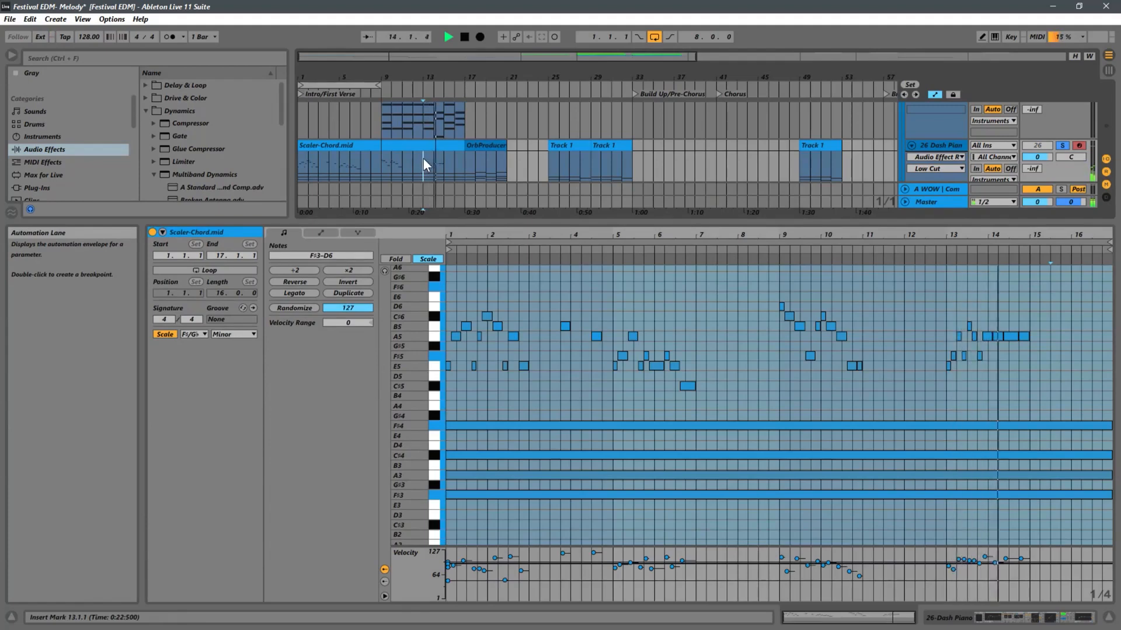
key("space")
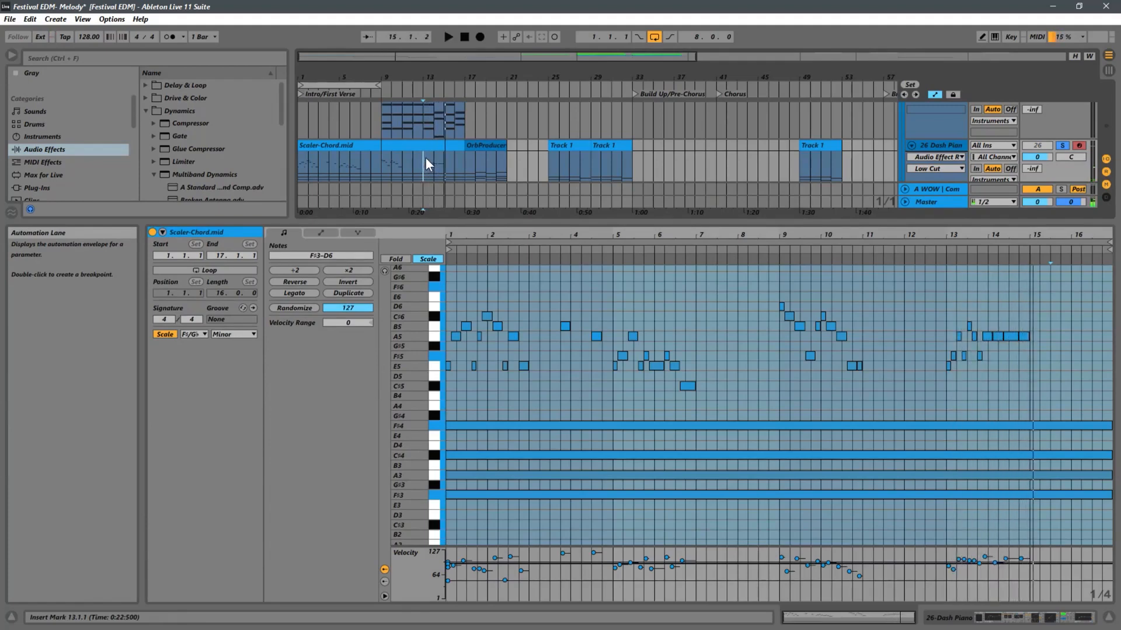
left_click_drag(561, 223, 555, 390)
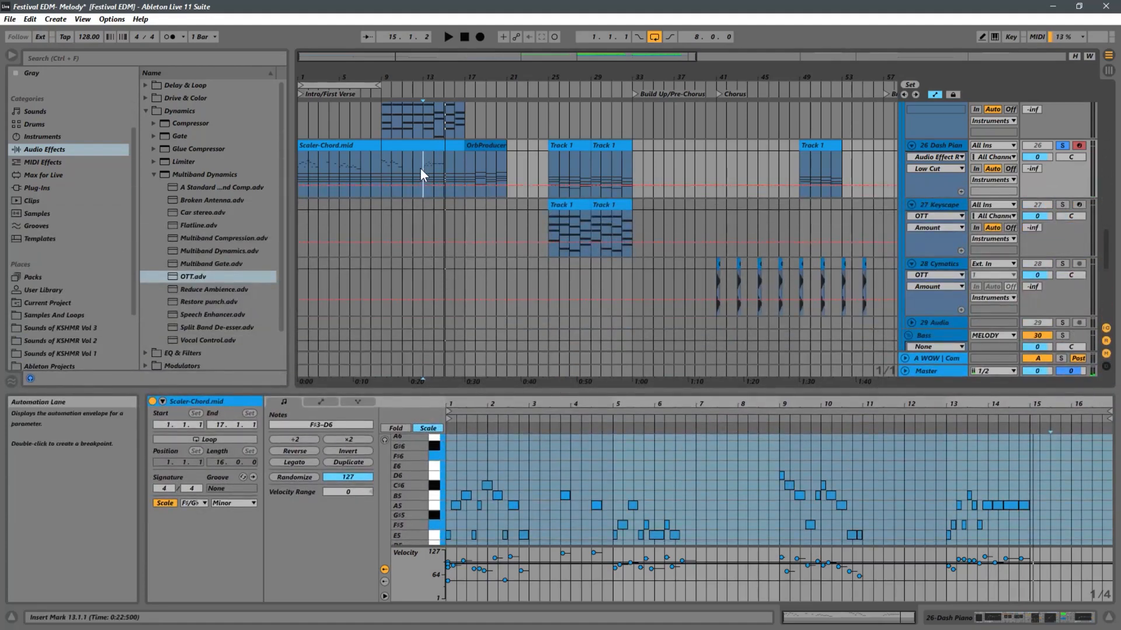
Compare the clip's melody phrases by playing from bar 5, from bar 1 and again from bar 13
left_click(341, 164)
key("space")
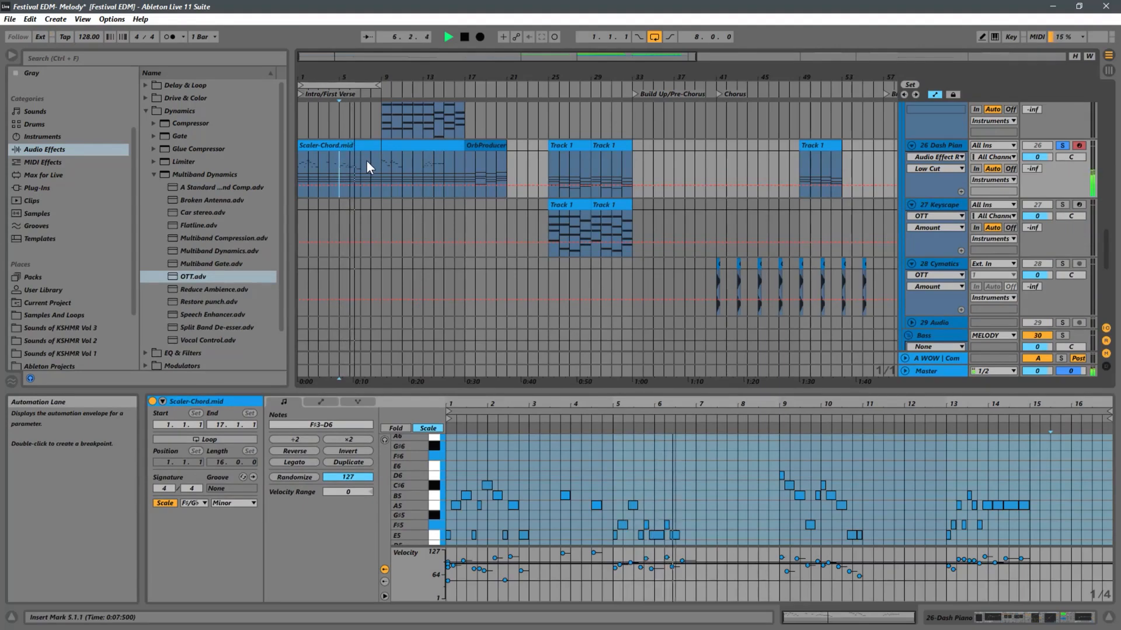
left_click(300, 166)
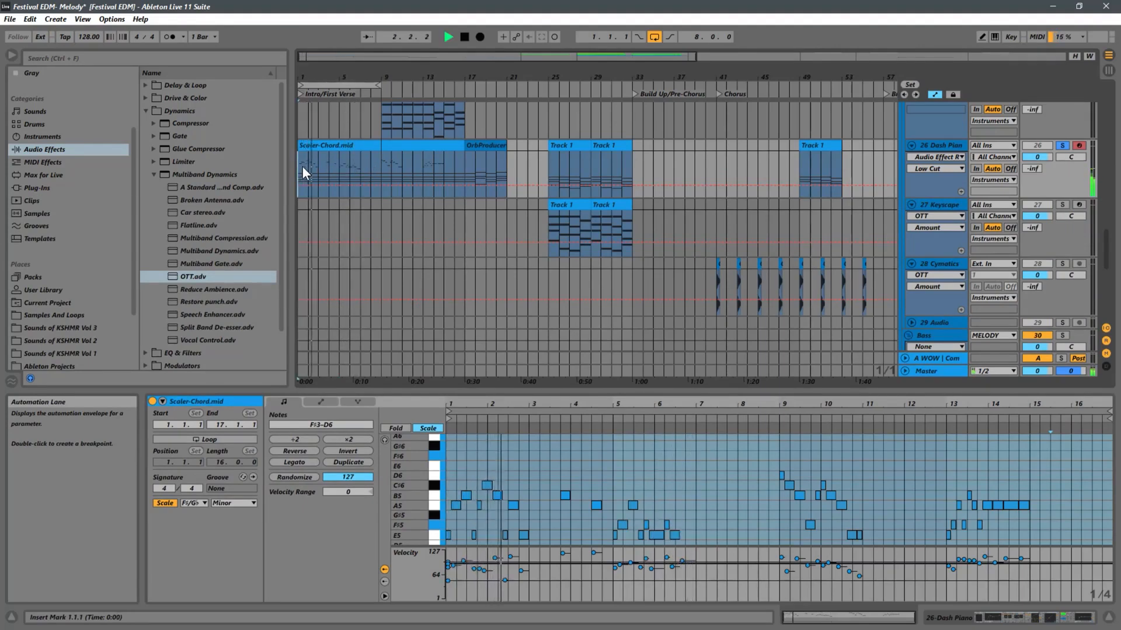
left_click(425, 165)
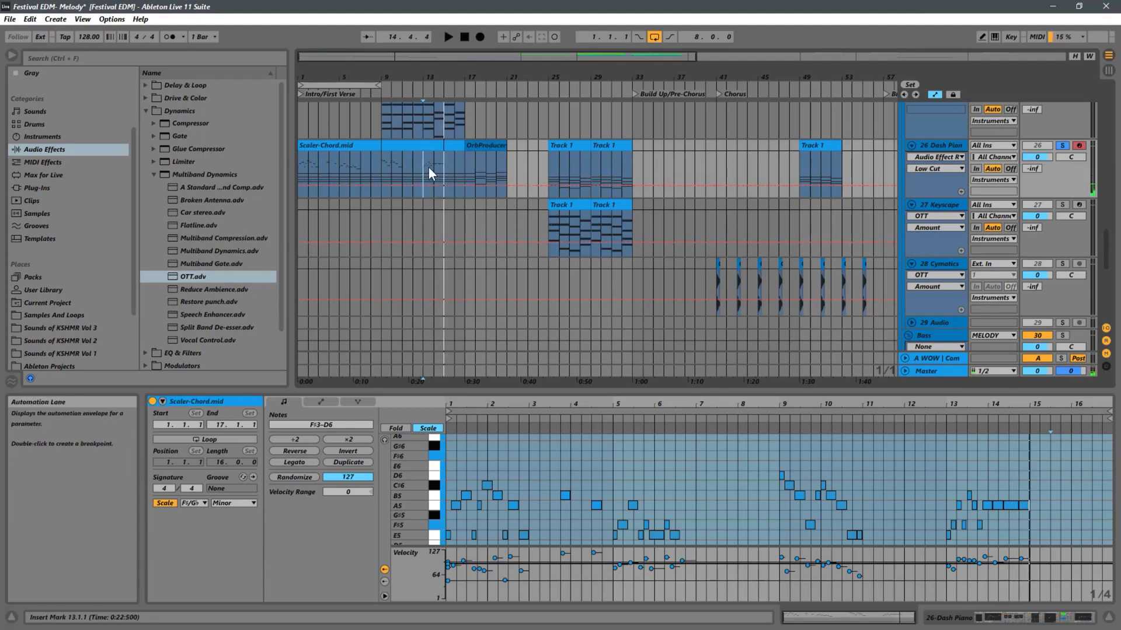
Select and copy the E5–B5 melody phrase that starts at bar 13 of the Scaler-Chord.mid clip
left_click(430, 146)
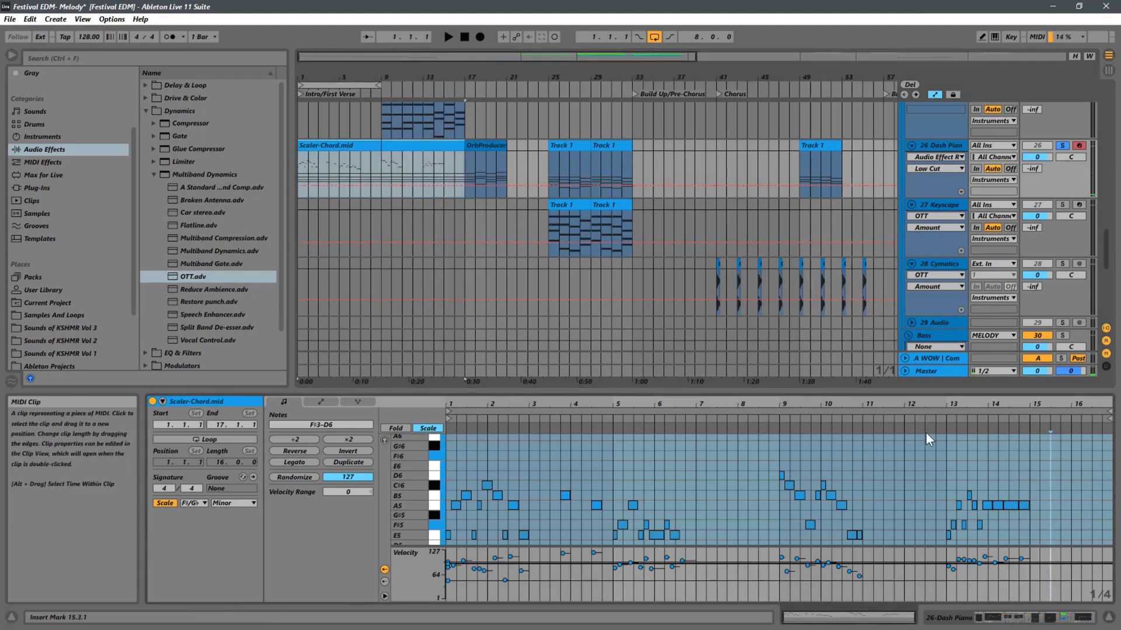
scroll(1051, 499, "down", 3)
left_click_drag(1065, 461, 922, 520)
right_click(1013, 483)
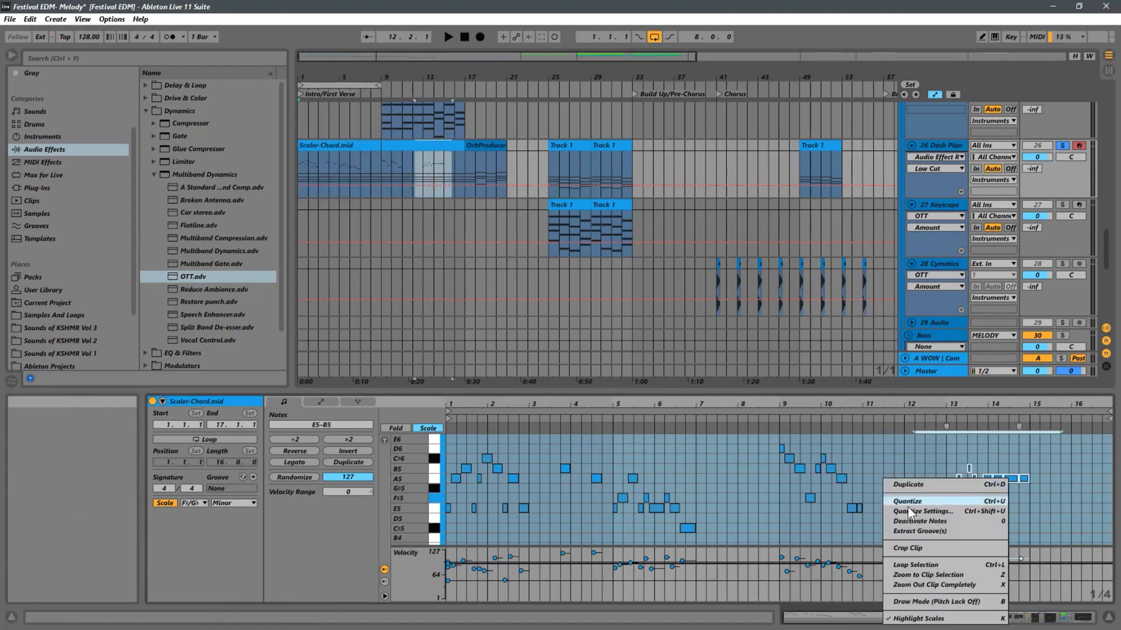
left_click(1068, 457)
left_click_drag(1053, 459, 926, 506)
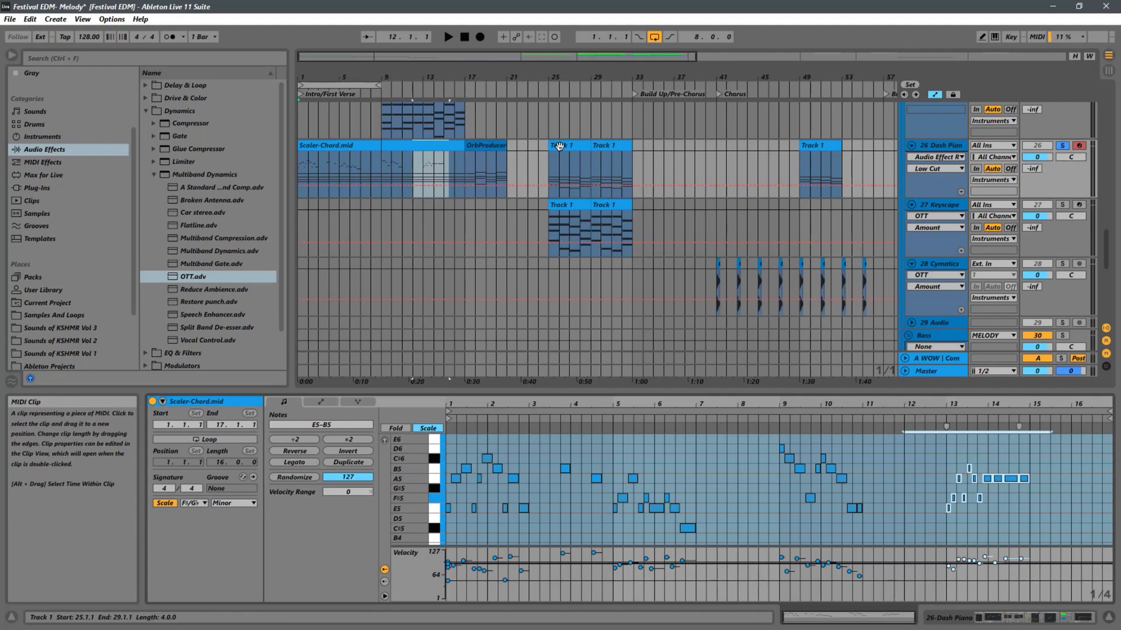
Open the first Track 1 clip on the Keyscape track and paste the copied melody phrase above its chords
double_click(570, 204)
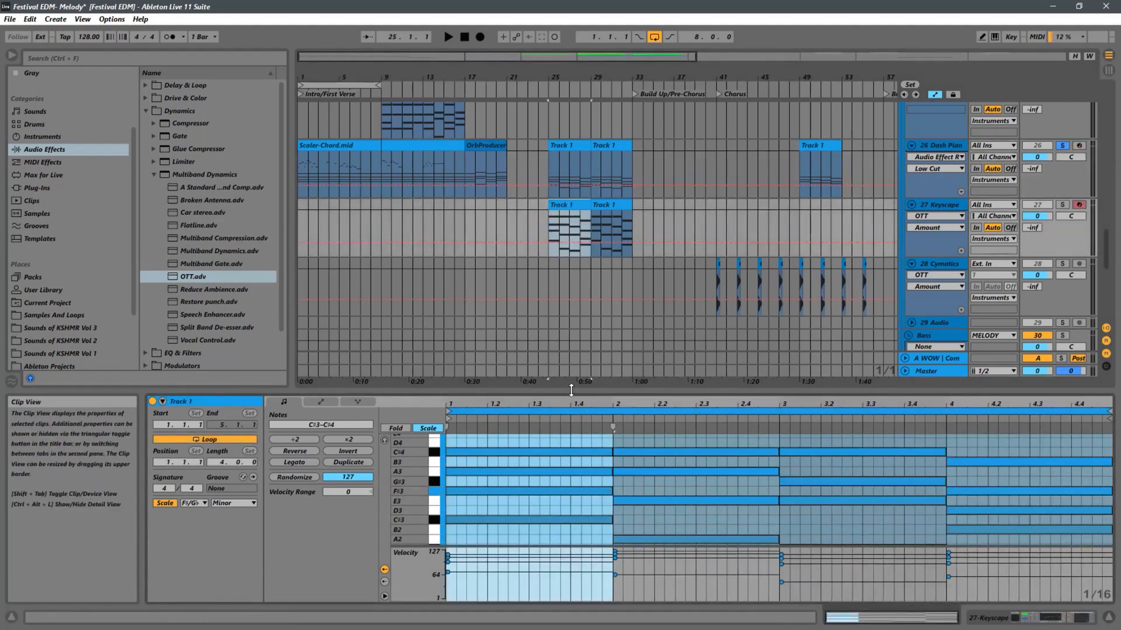
left_click_drag(571, 390, 571, 238)
left_click(454, 426)
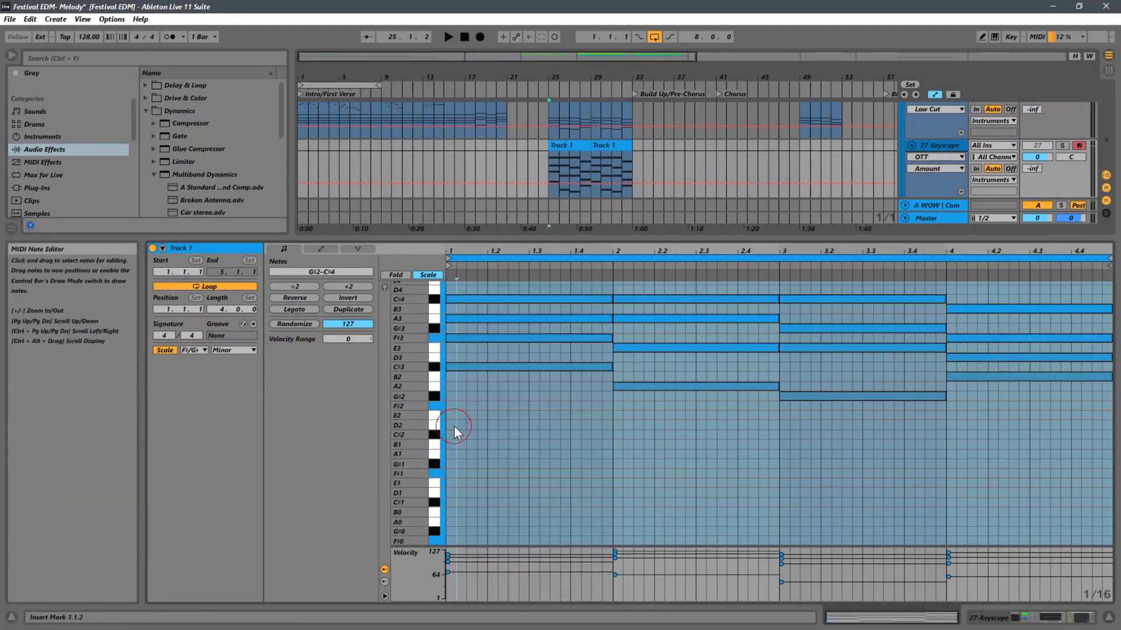
left_click(451, 427)
key("ctrl+v")
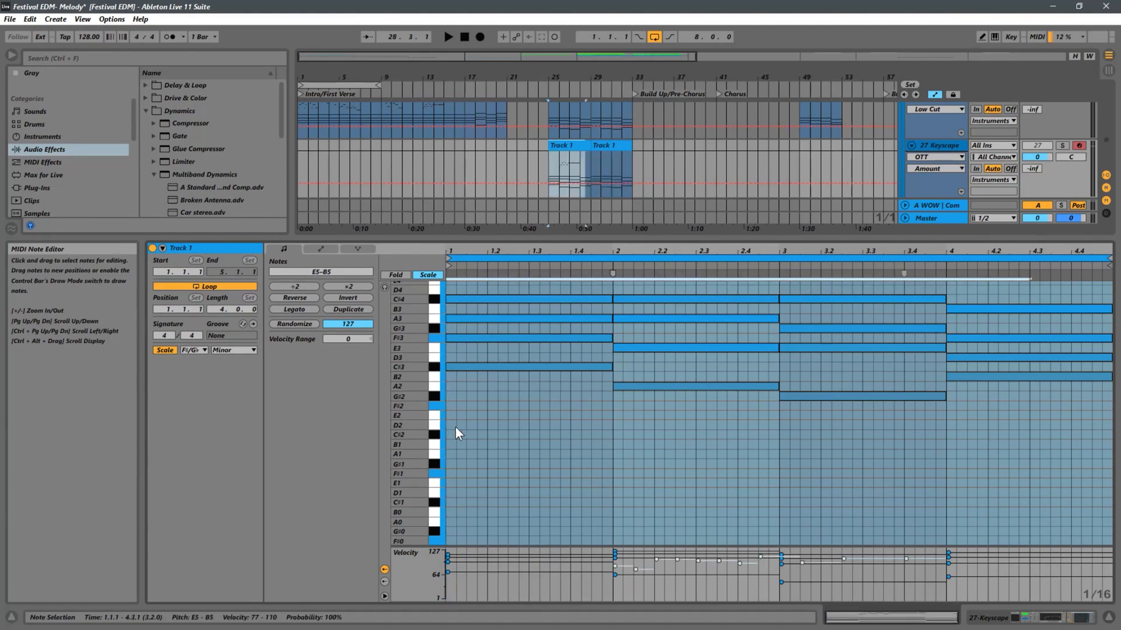
scroll(543, 432, "up", 3)
scroll(543, 429, "up", 3)
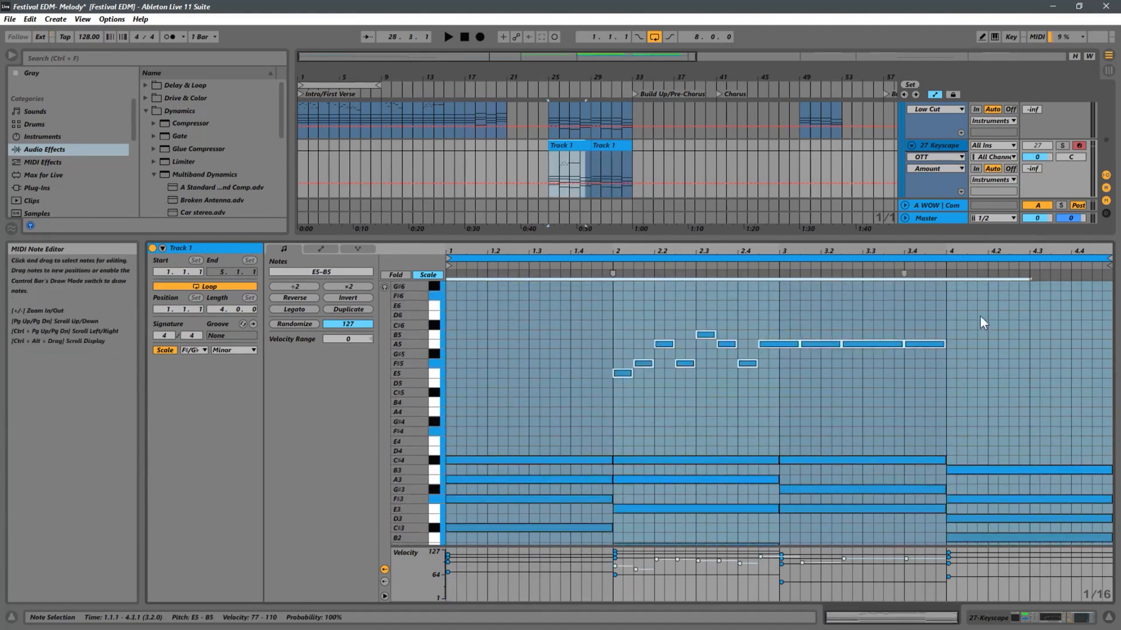
Move the pasted melody phrase earlier so its first E5 note starts at 1.1.1, aligned with the first chord
left_click_drag(990, 306, 451, 378)
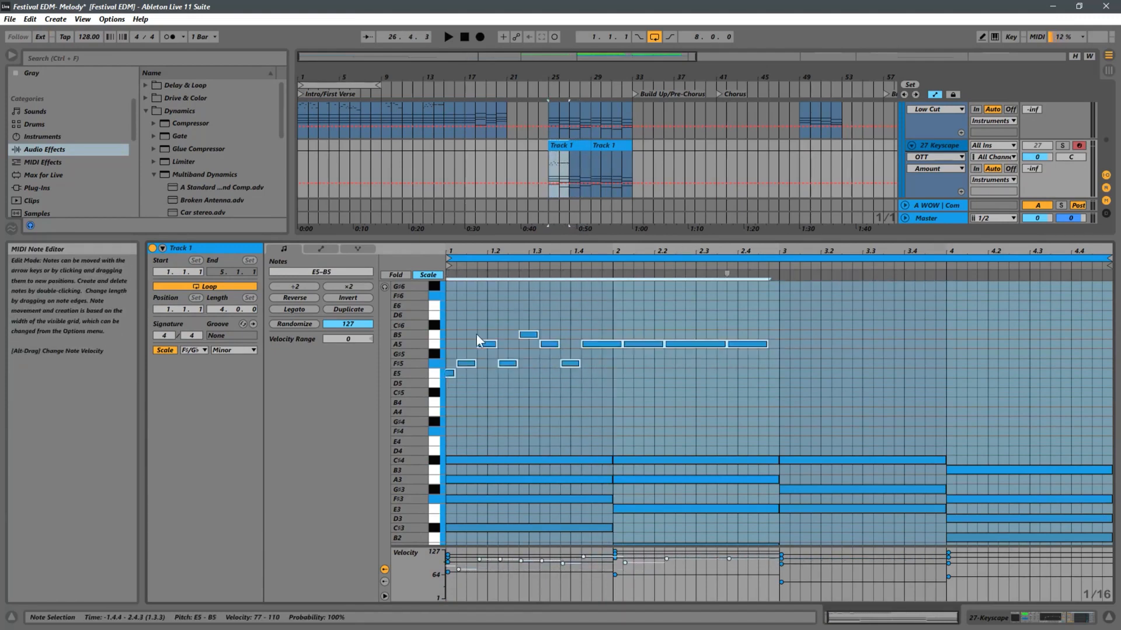
left_click_drag(494, 251, 505, 252)
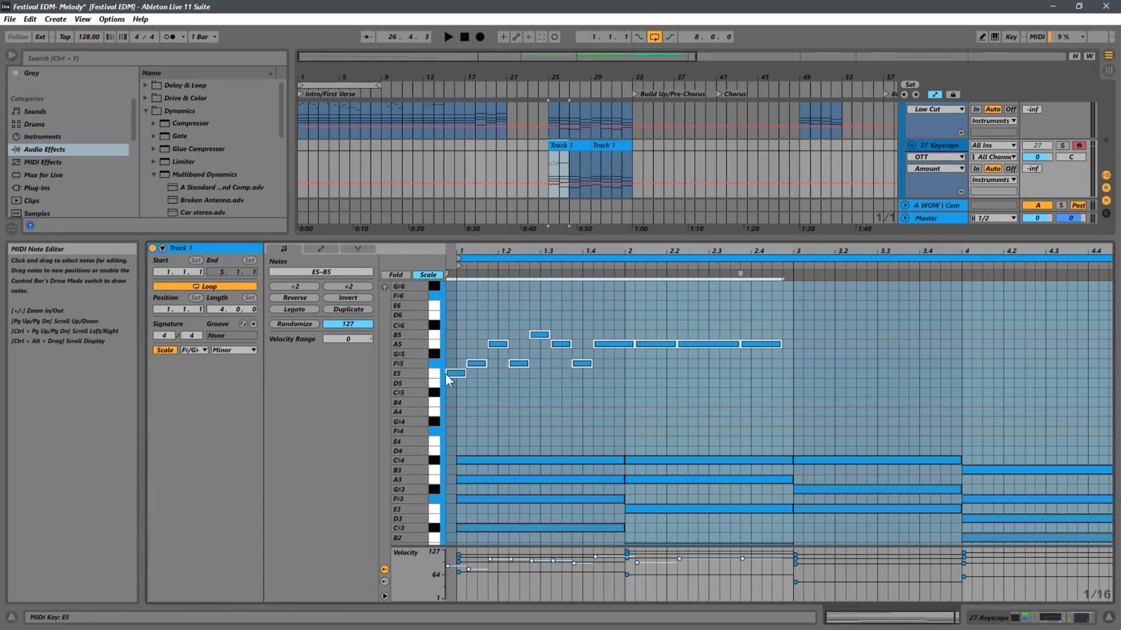
left_click_drag(451, 378, 461, 379)
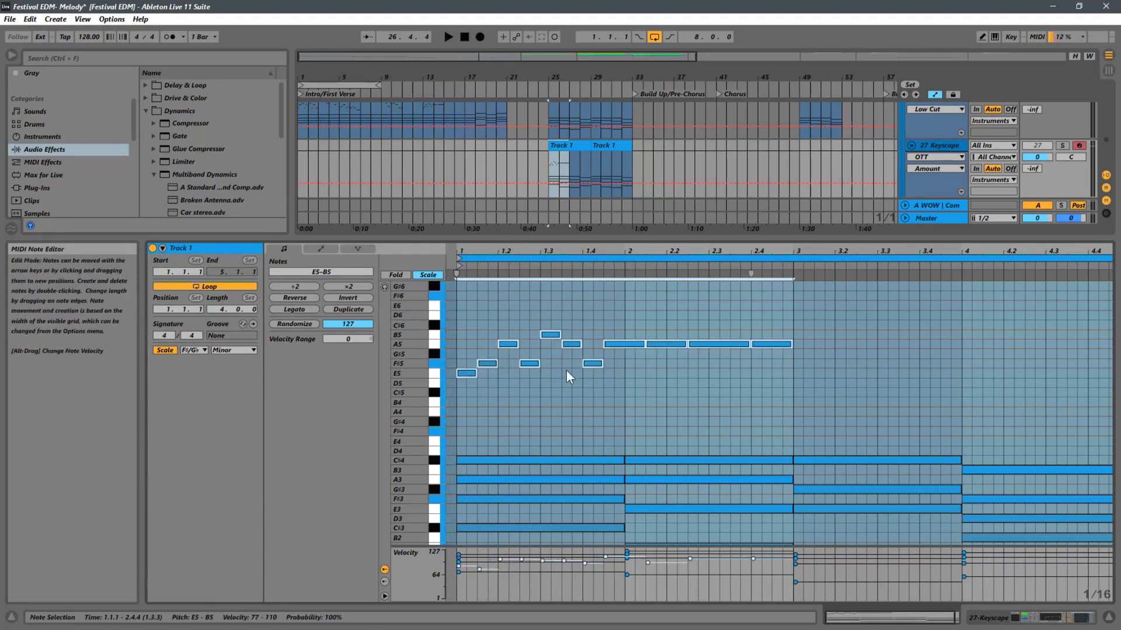
Highlight the chord notes and the E5–B5 melody phrase above them to compare the two layers
left_click(824, 331)
scroll(867, 350, "down", 5)
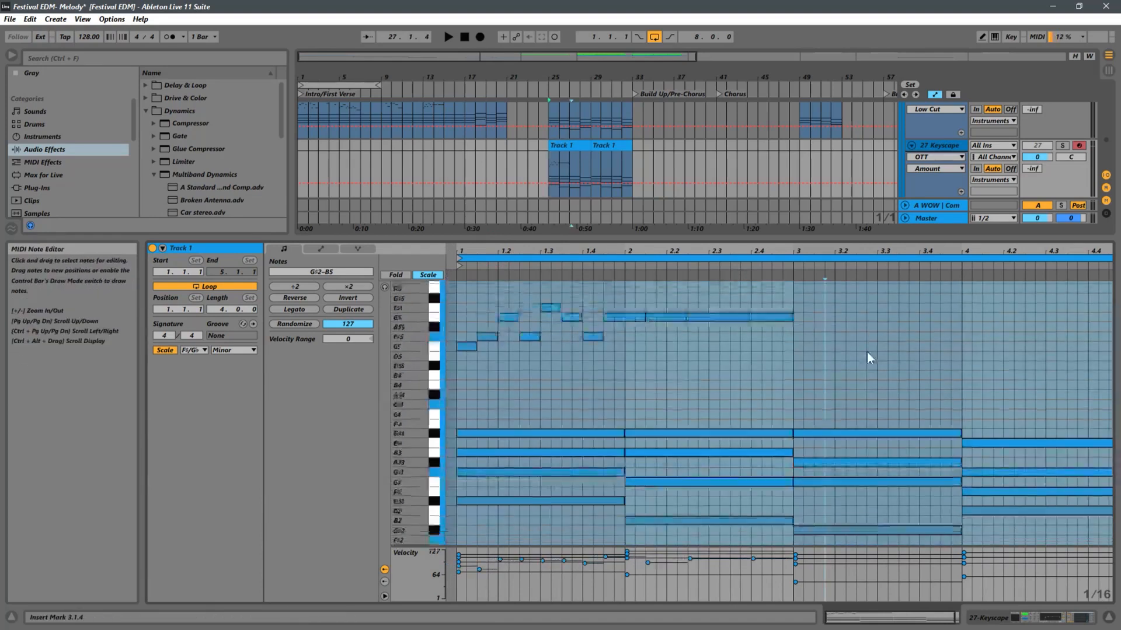
left_click_drag(1053, 349, 468, 528)
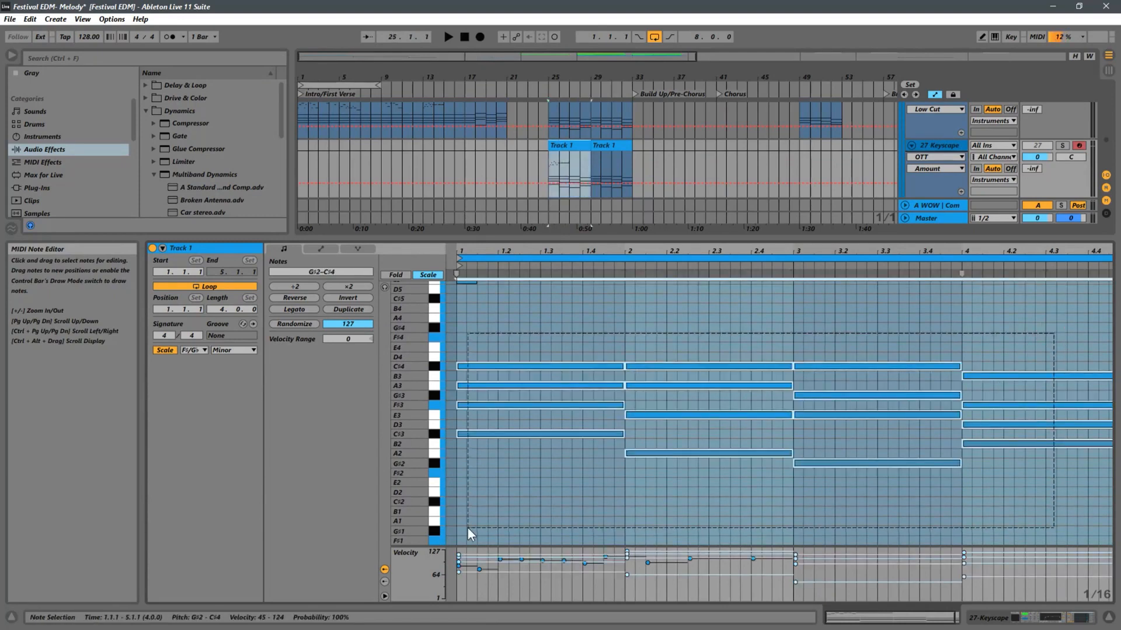
scroll(683, 438, "up", 4)
scroll(691, 438, "up", 4)
left_click(916, 356)
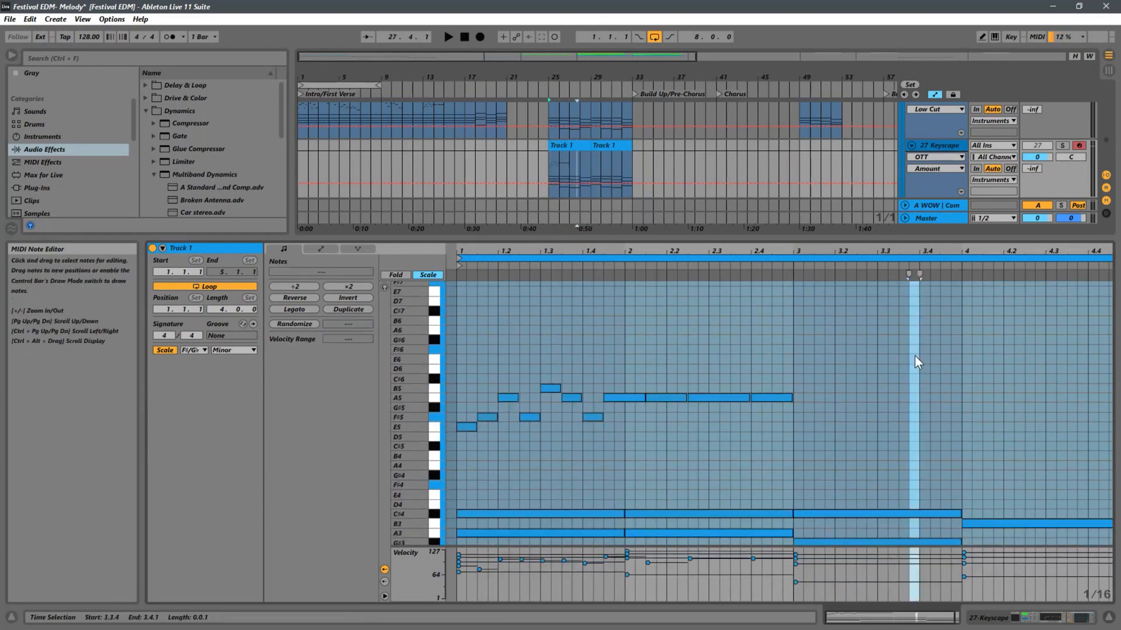
left_click_drag(891, 341, 476, 461)
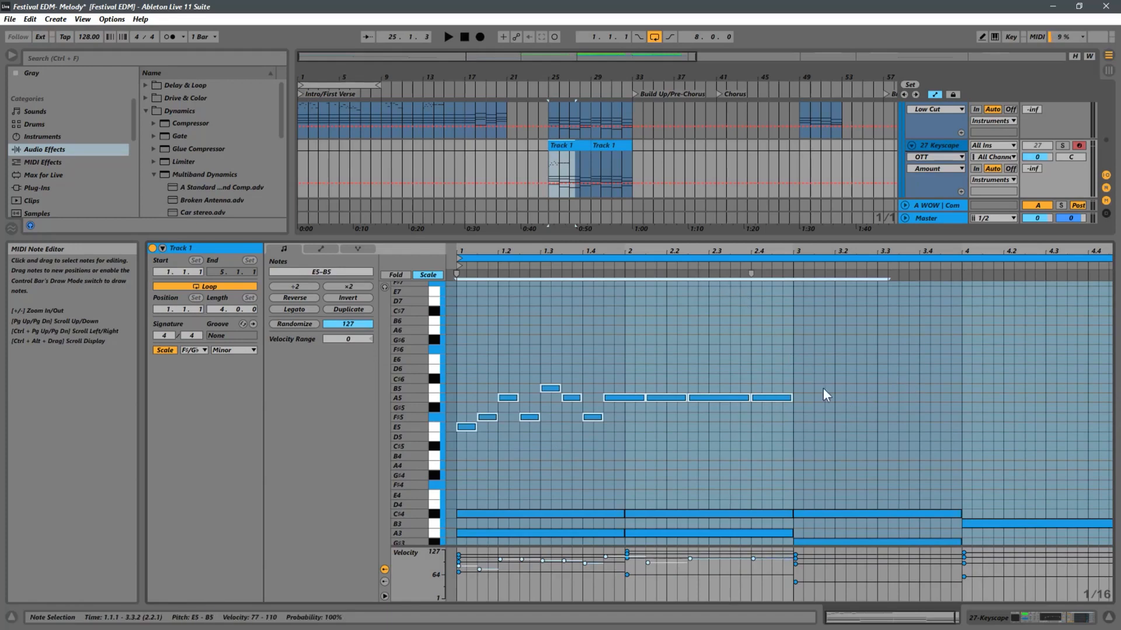
left_click_drag(888, 371, 462, 457)
left_click(858, 353)
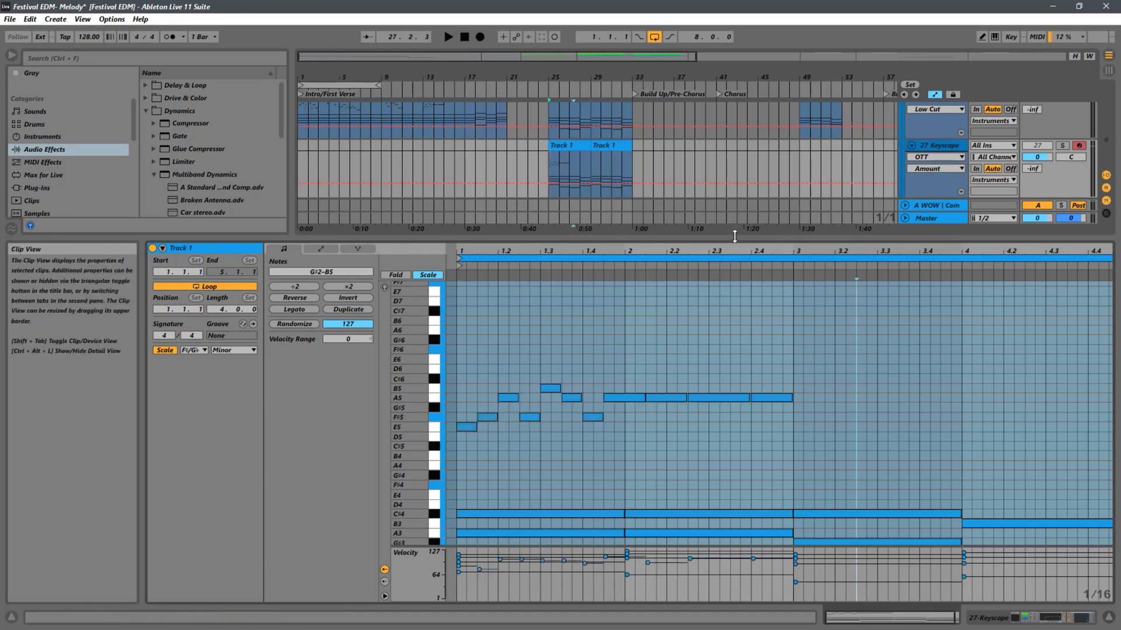
Enlarge the arrangement area, solo the Keyscape track and play the melody over its chords from bar 25
left_click_drag(704, 240, 715, 285)
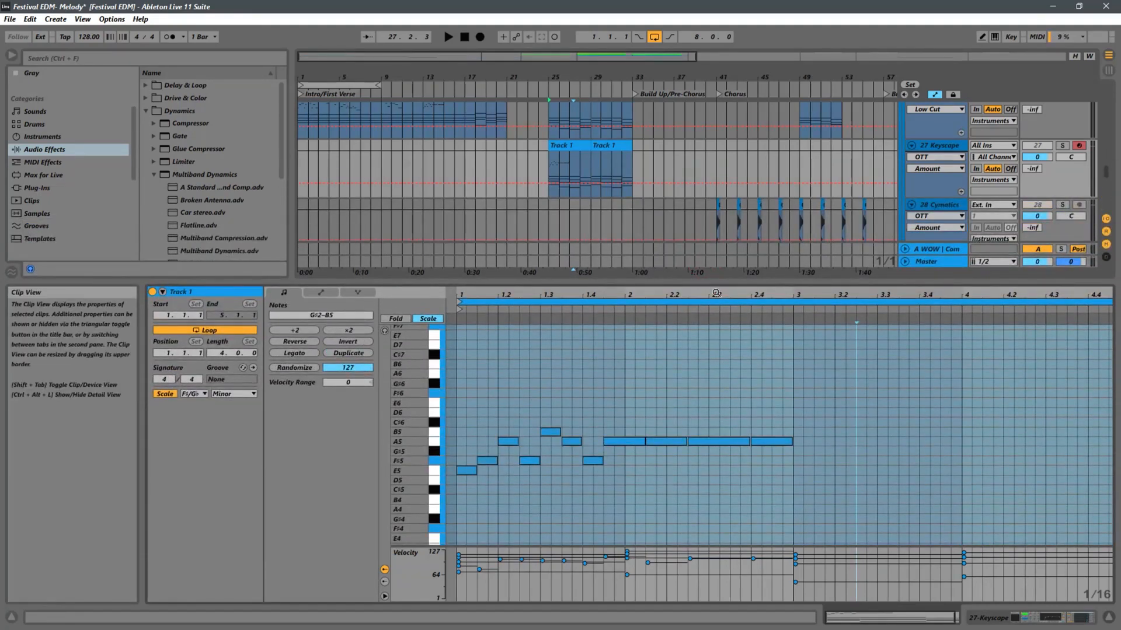
double_click(717, 294)
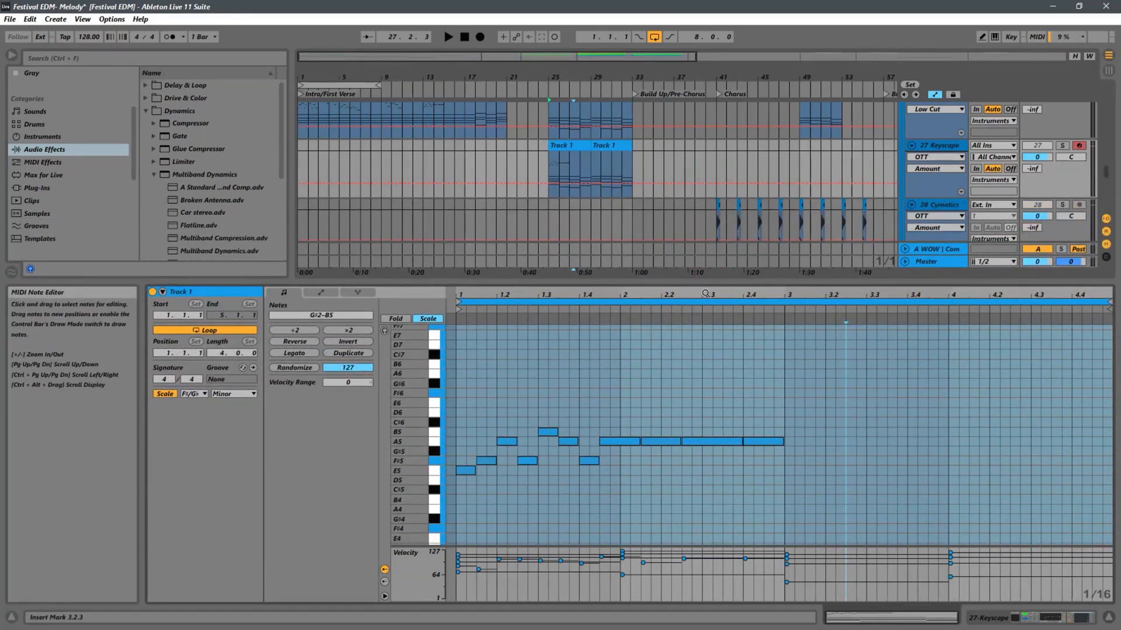
left_click(548, 163)
left_click(1061, 145)
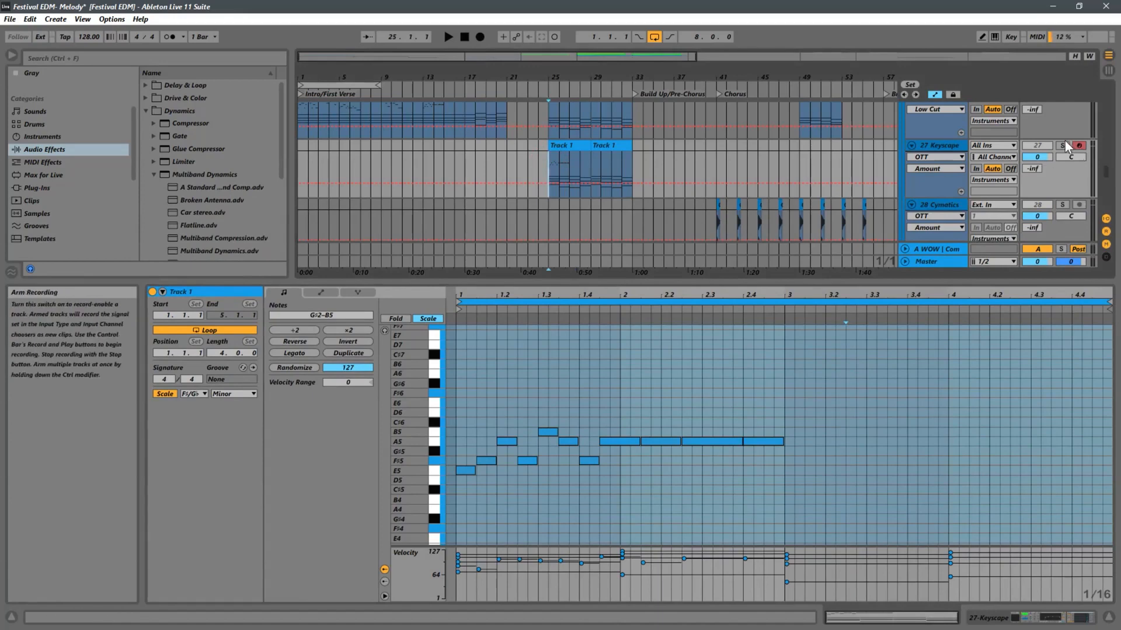
key("space")
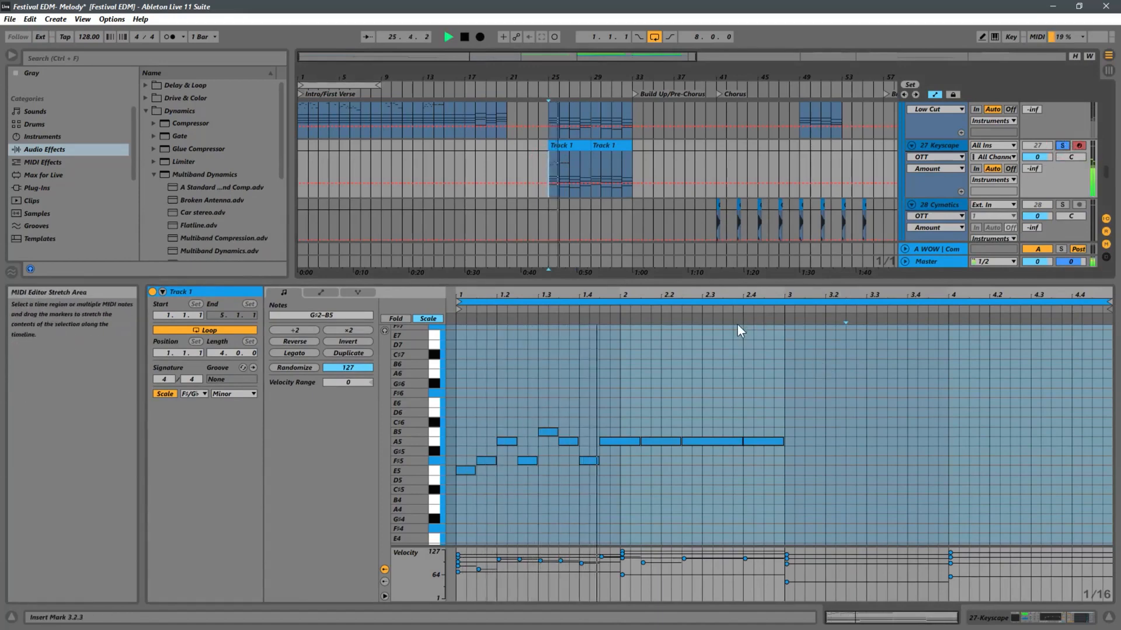
scroll(803, 370, "down", 3)
scroll(792, 377, "up", 2)
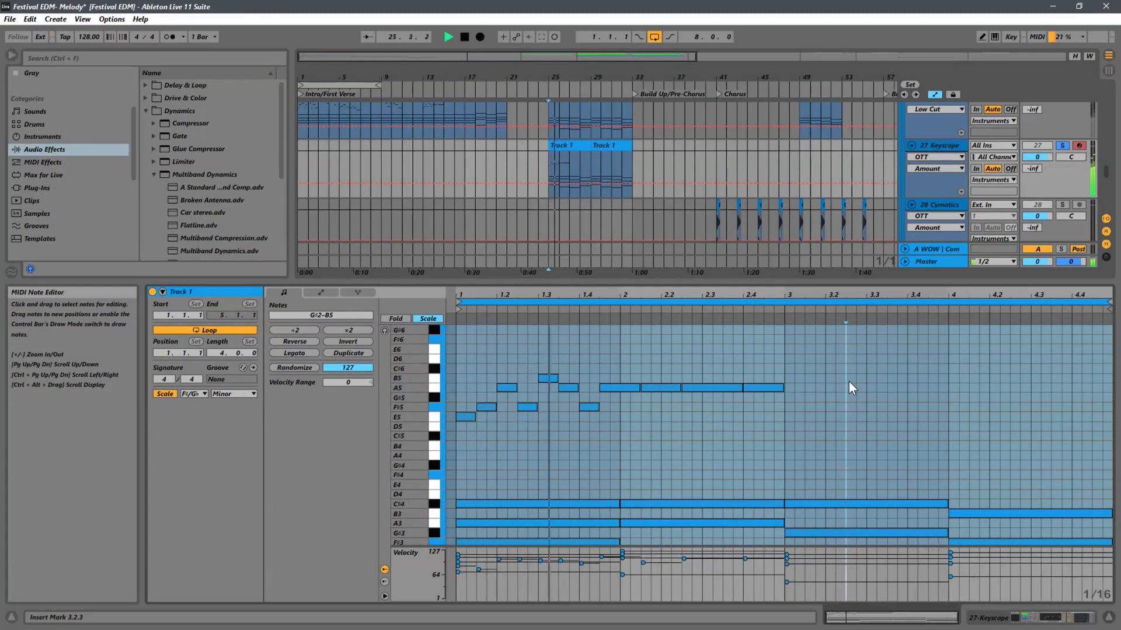
scroll(848, 383, "up", 1)
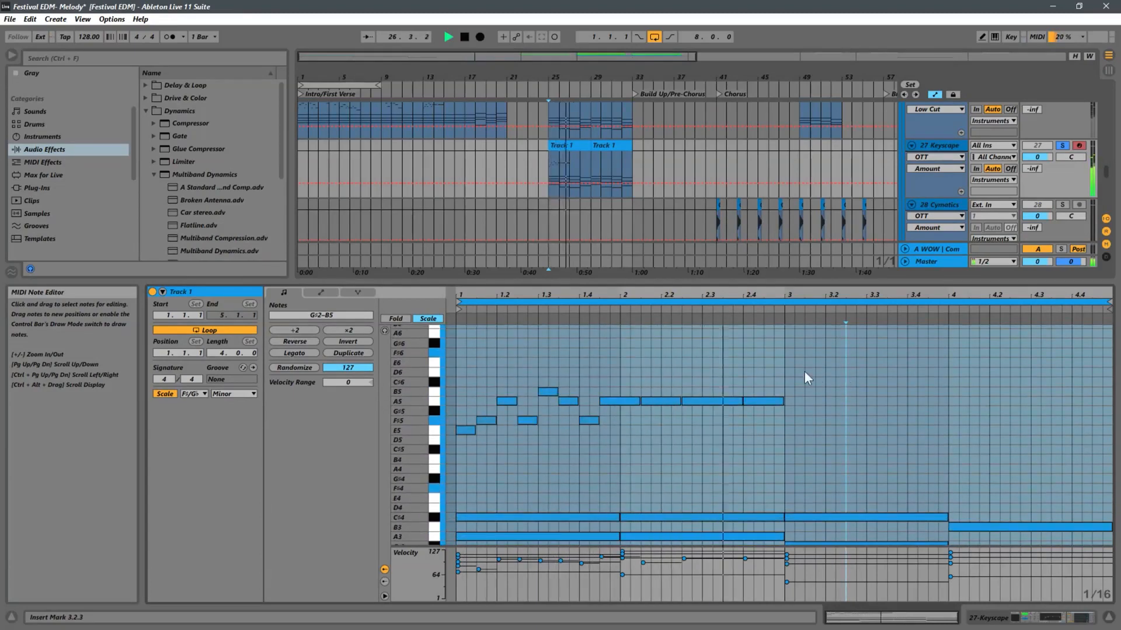
left_click_drag(749, 296, 746, 298)
key("space")
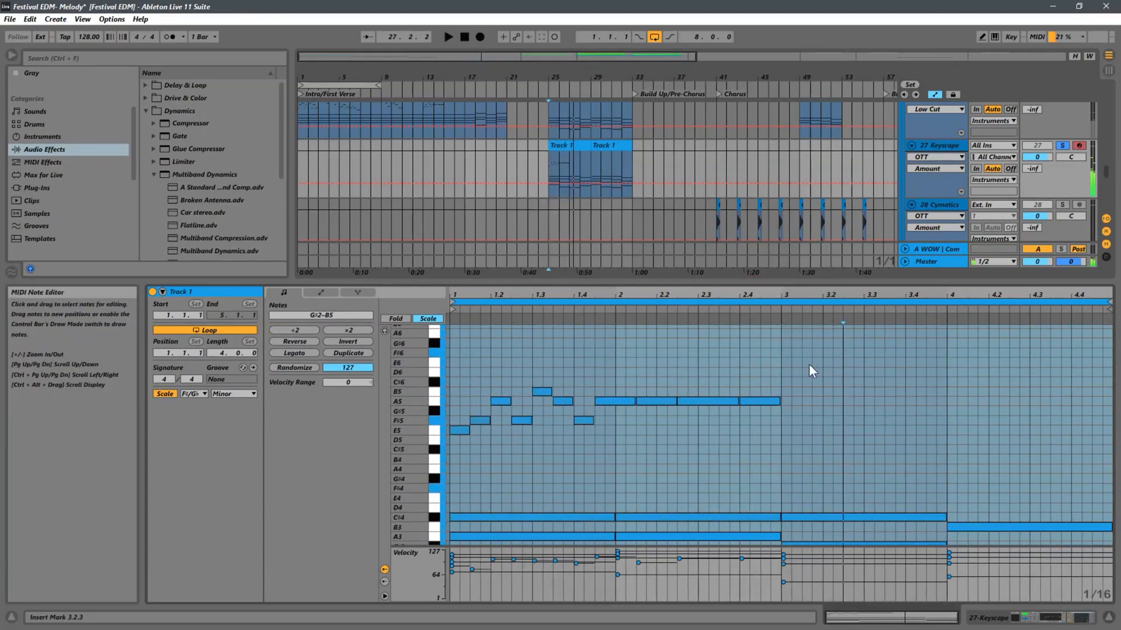
Duplicate the E5–B5 melody phrase so the copy starts at 3.1.1, and play the clip
left_click_drag(807, 363, 799, 435)
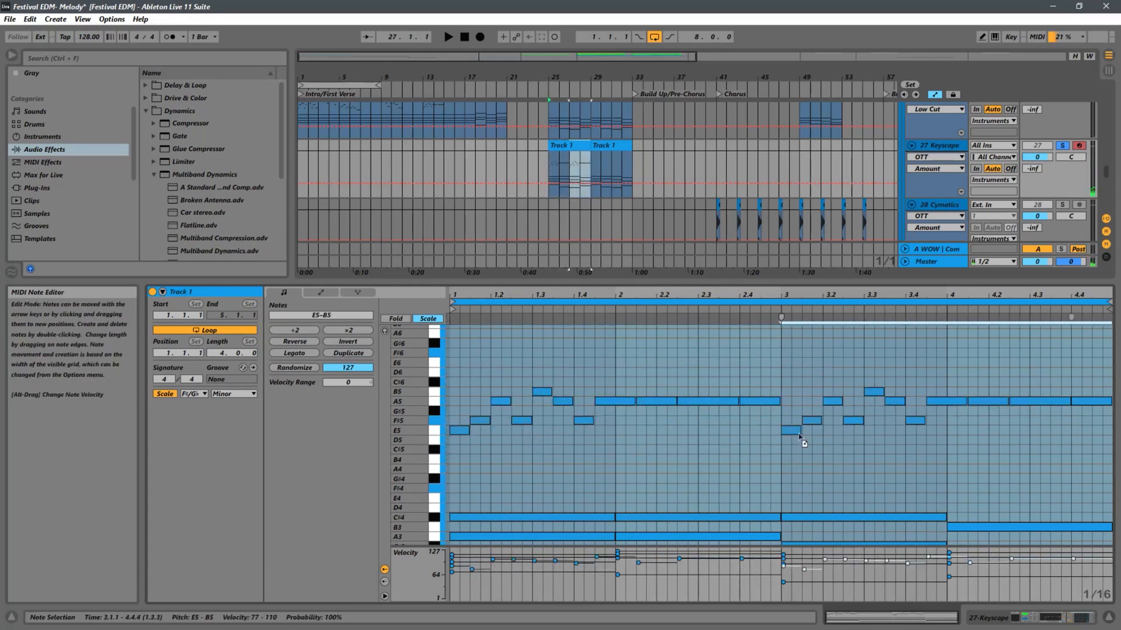
key("space")
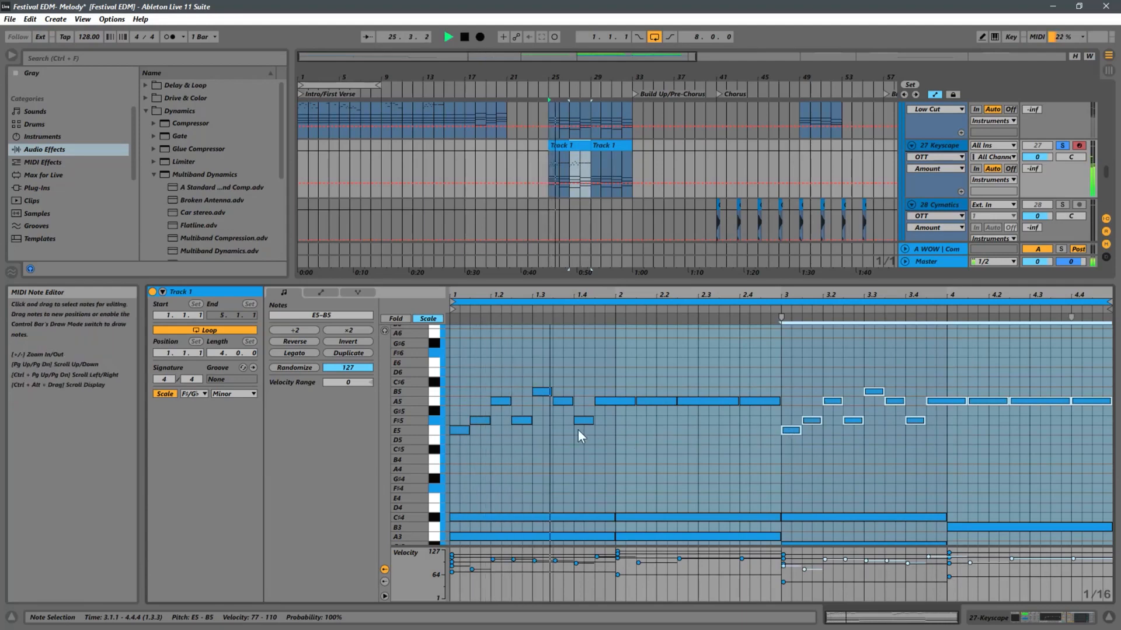
left_click(688, 366)
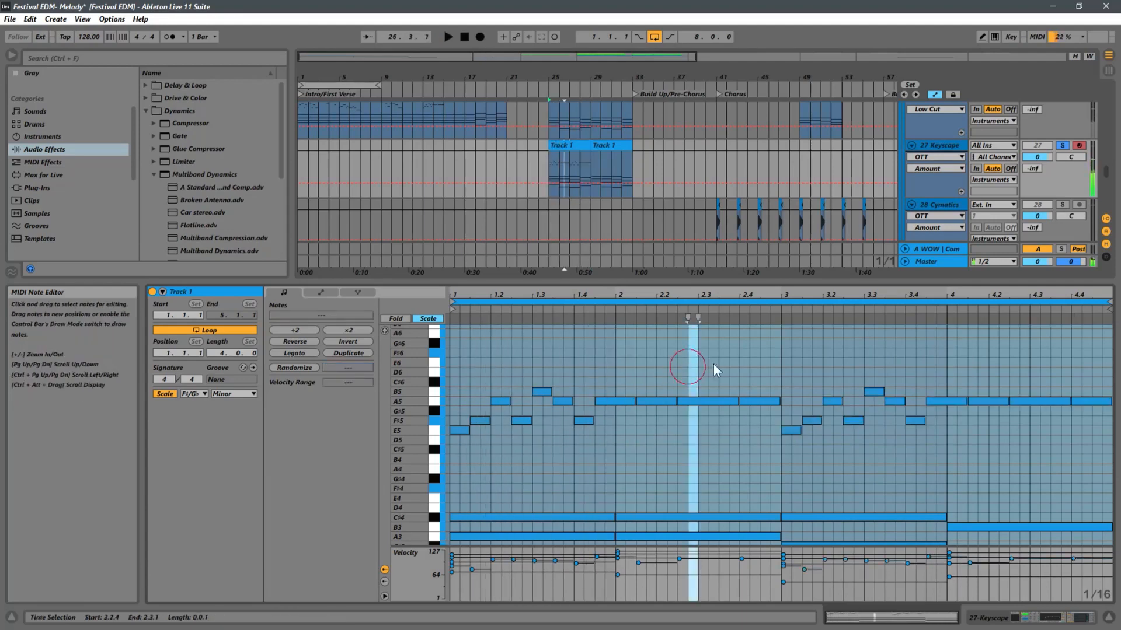
Transpose the first melody phrase in bars 1–2 up one scale step to F♯5–C♯6 and play it
left_click_drag(754, 358, 446, 461)
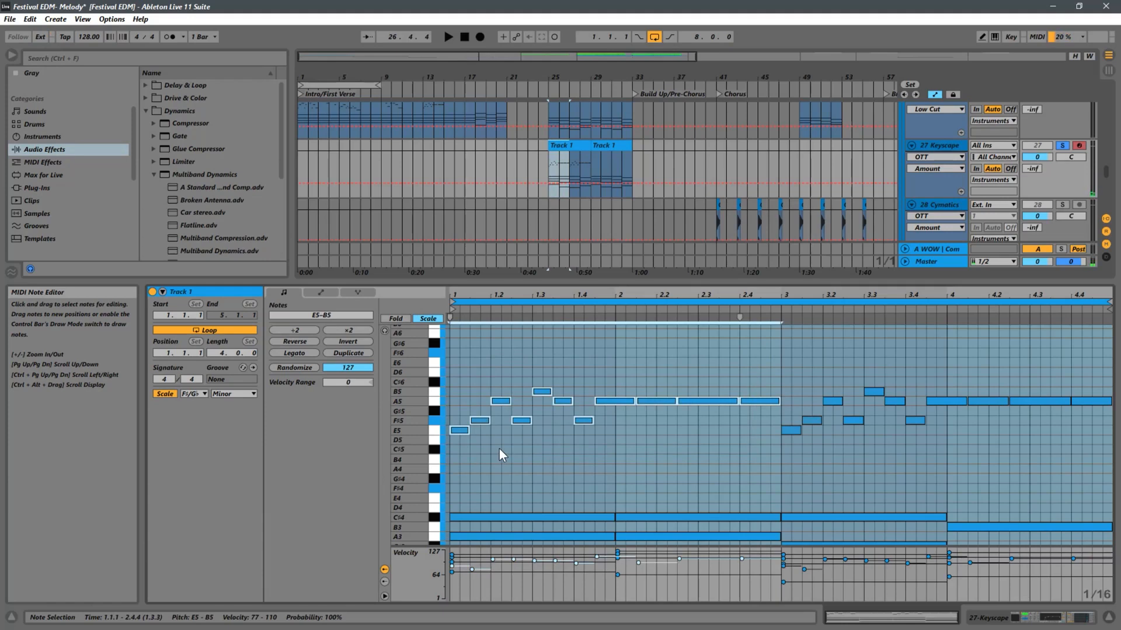
key("Up")
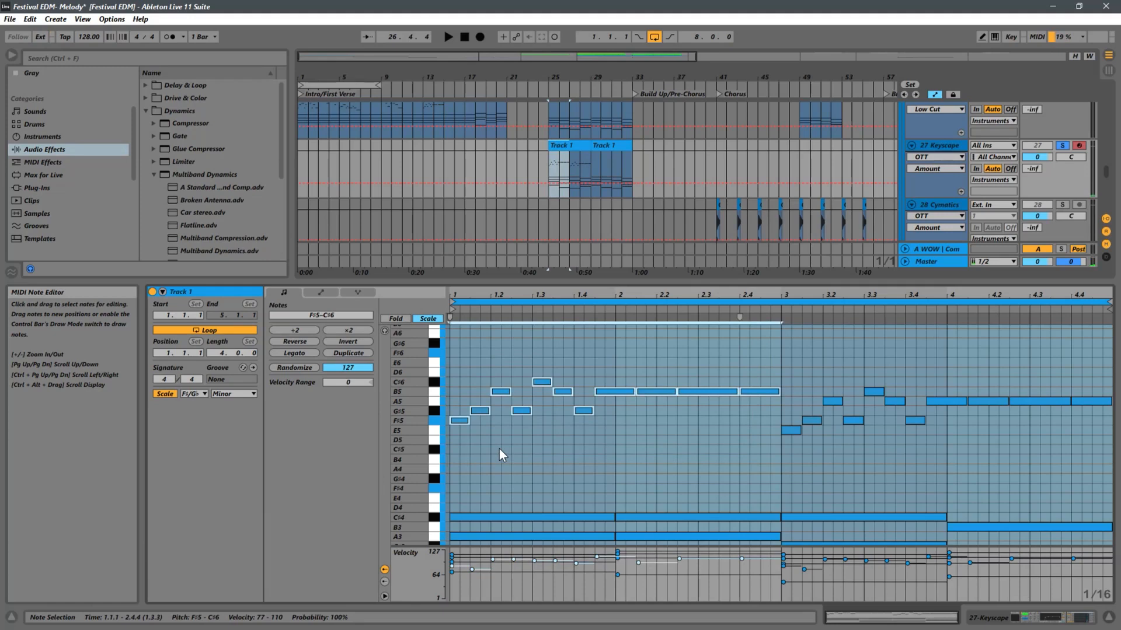
key("space")
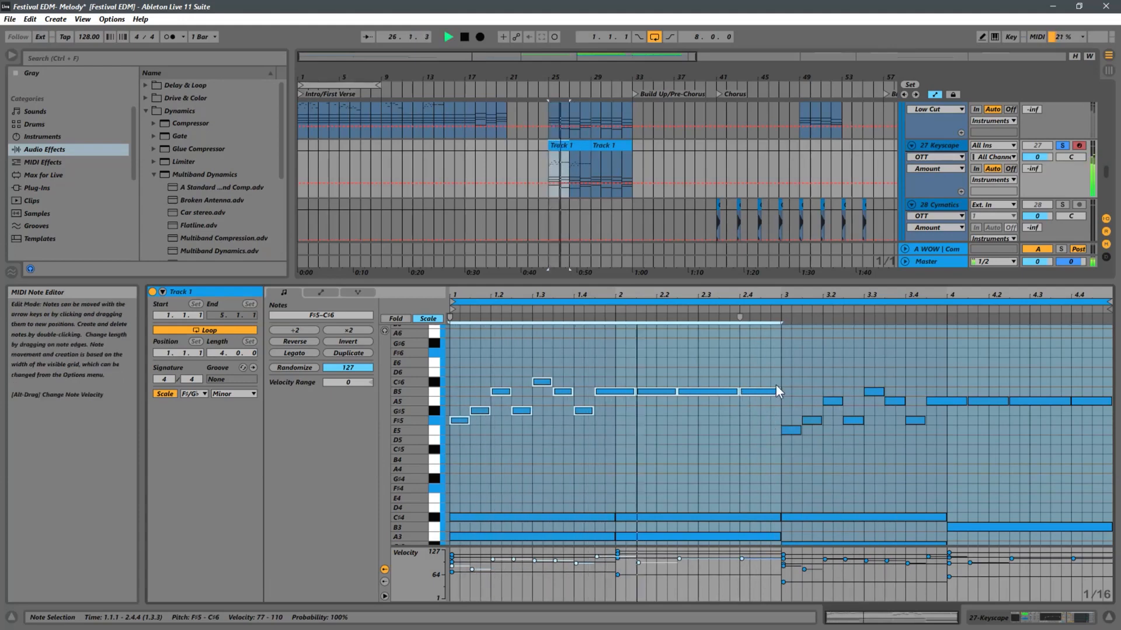
Lower the four longer notes starting at 1.4.3 to F♯5 and play the clip
left_click_drag(775, 385, 613, 406)
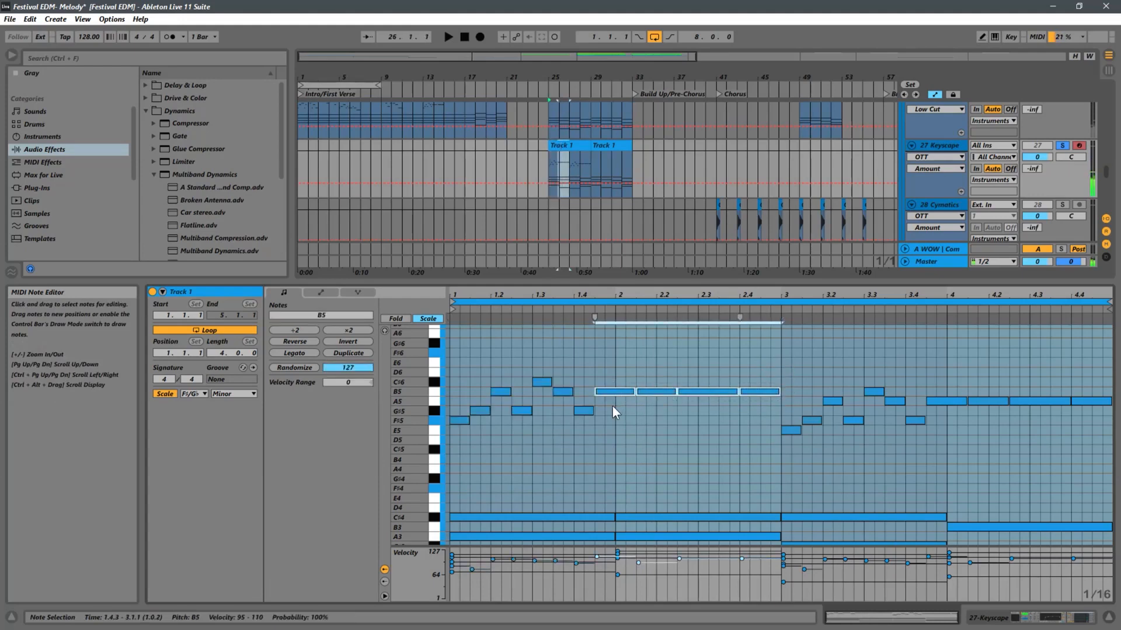
key("Down")
key("Down")
key("Down")
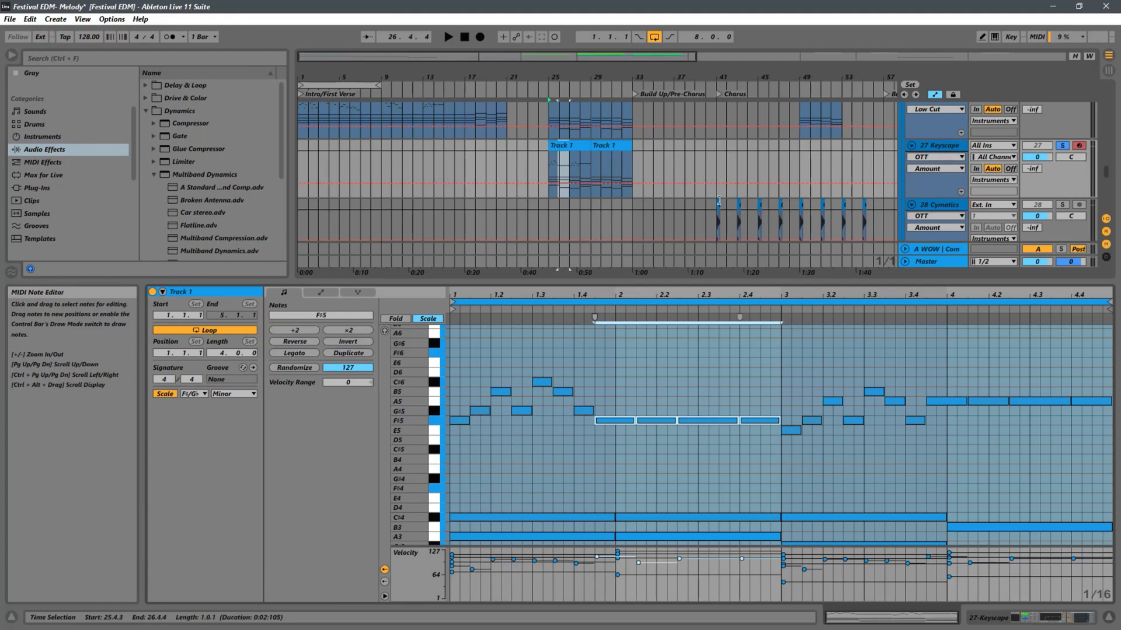
key("space")
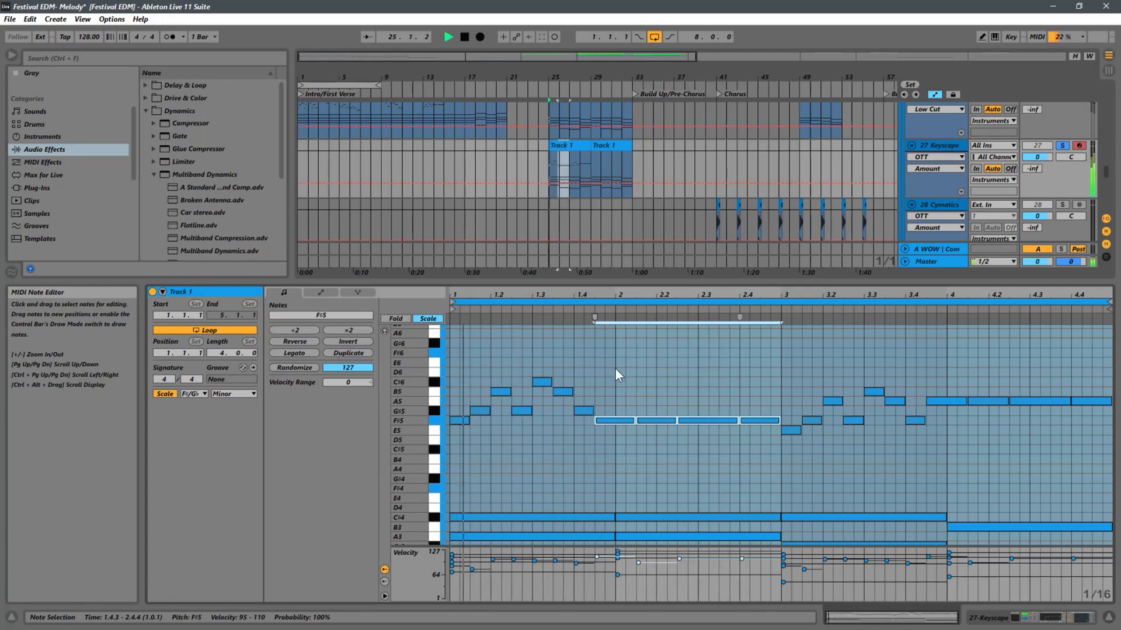
Raise only the first of the longer F♯5 notes, at 1.4.3, to A5
left_click(616, 420)
key("Up")
key("Up")
key("Up")
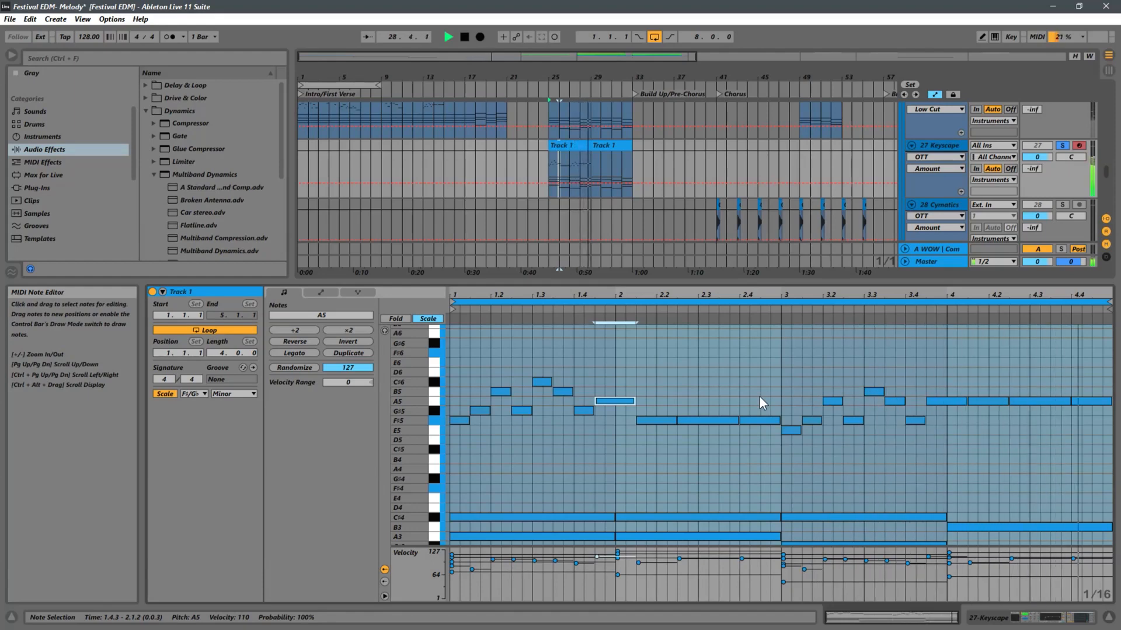
Delete the G♯5 note at 1.1.3 and the B5 note at 1.3.3, listening to the phrase
left_click(479, 411)
double_click(480, 411)
key("space")
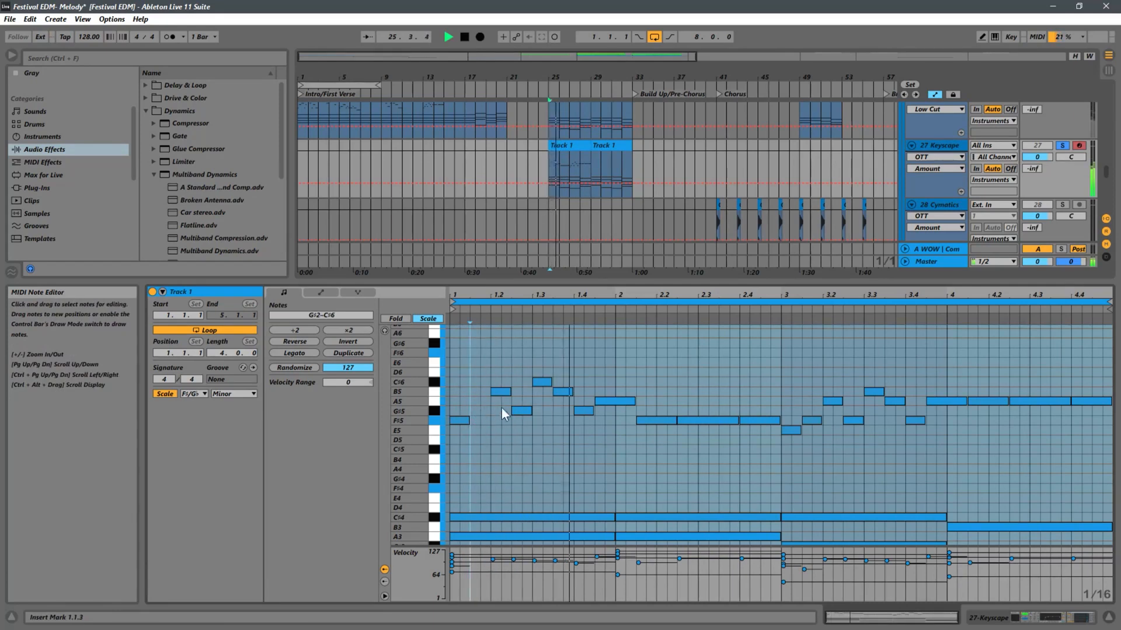
double_click(567, 395)
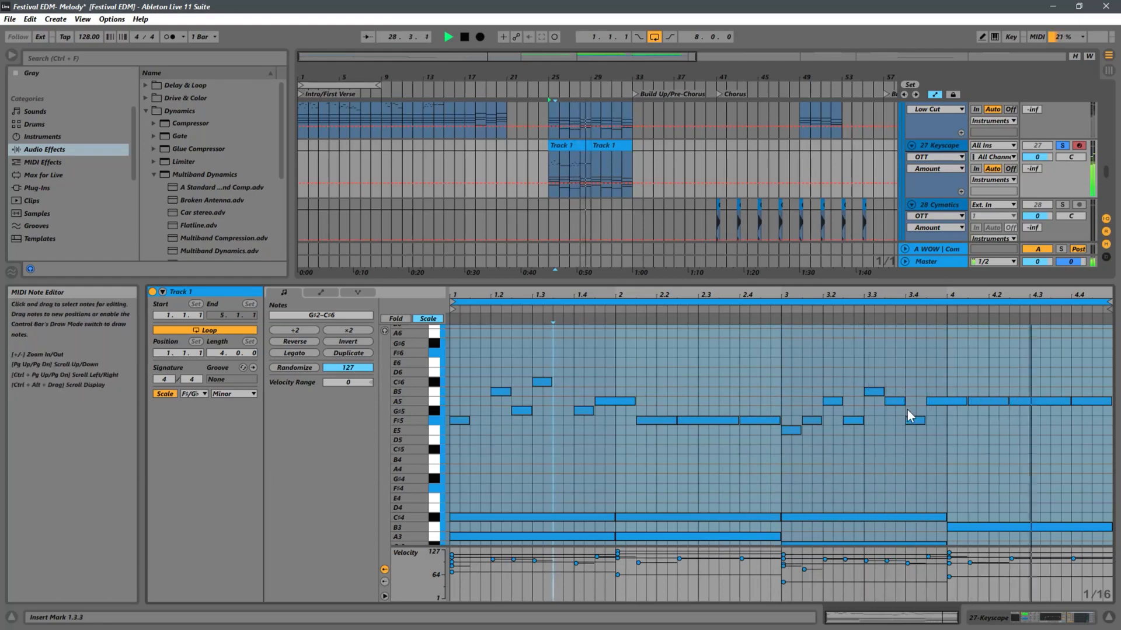
Duplicate the first Track 1 clip over the second one and loop playback of both from bar 25 to bar 33
key("space")
left_click(557, 149)
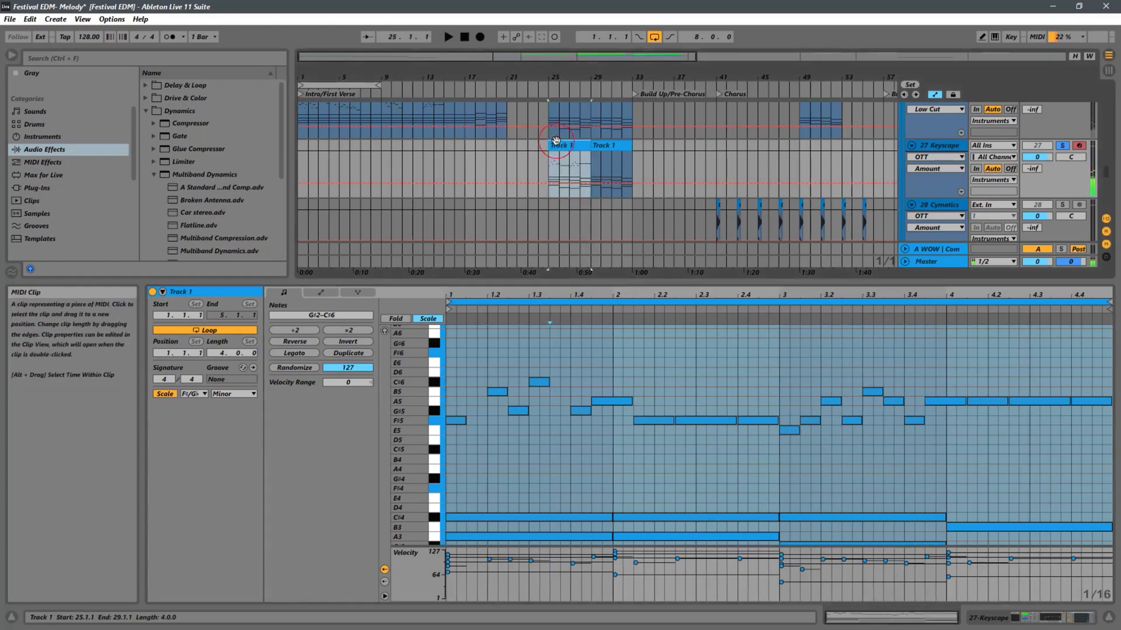
left_click_drag(552, 166, 628, 147)
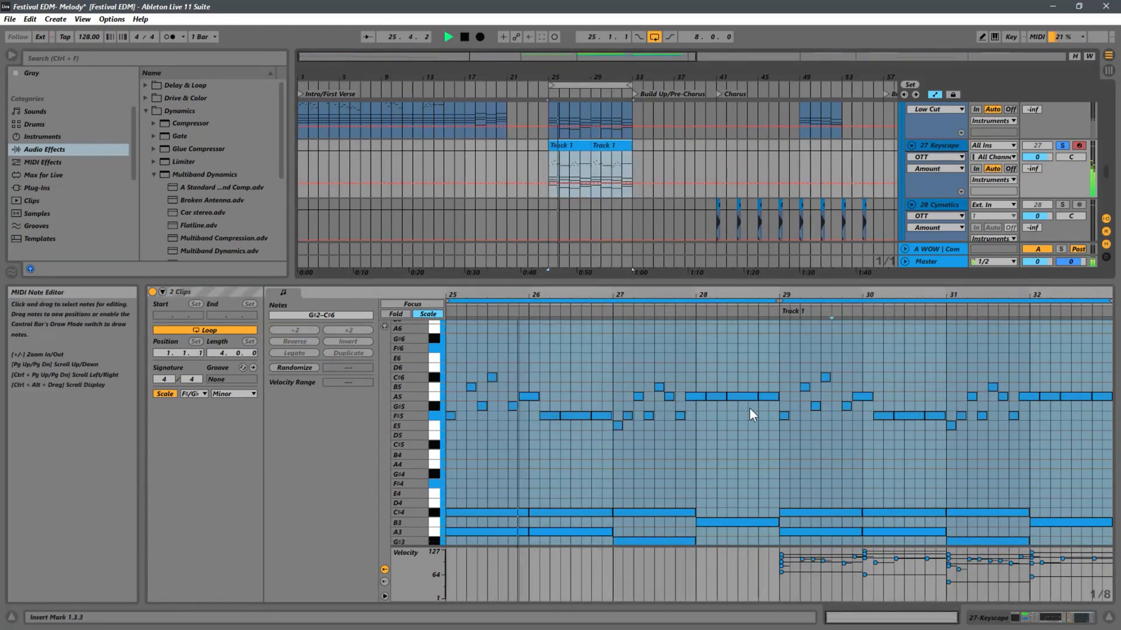
Add a G♯5 note at 1.1.3 and a B5 note at 1.3.3 to the first clip's melody
left_click(572, 415)
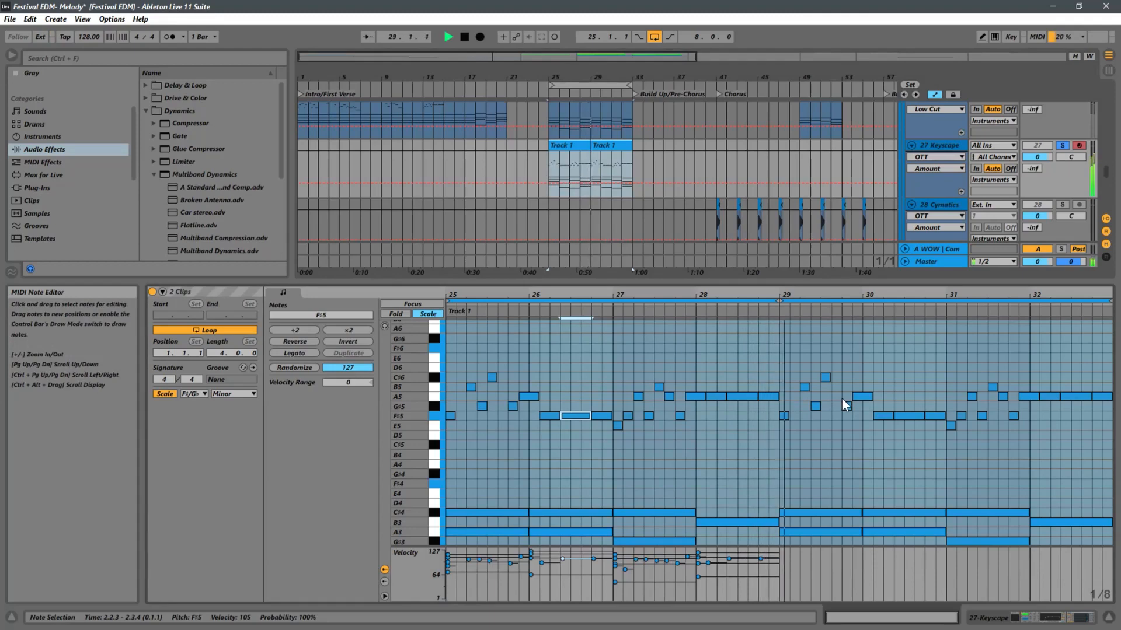
double_click(461, 406)
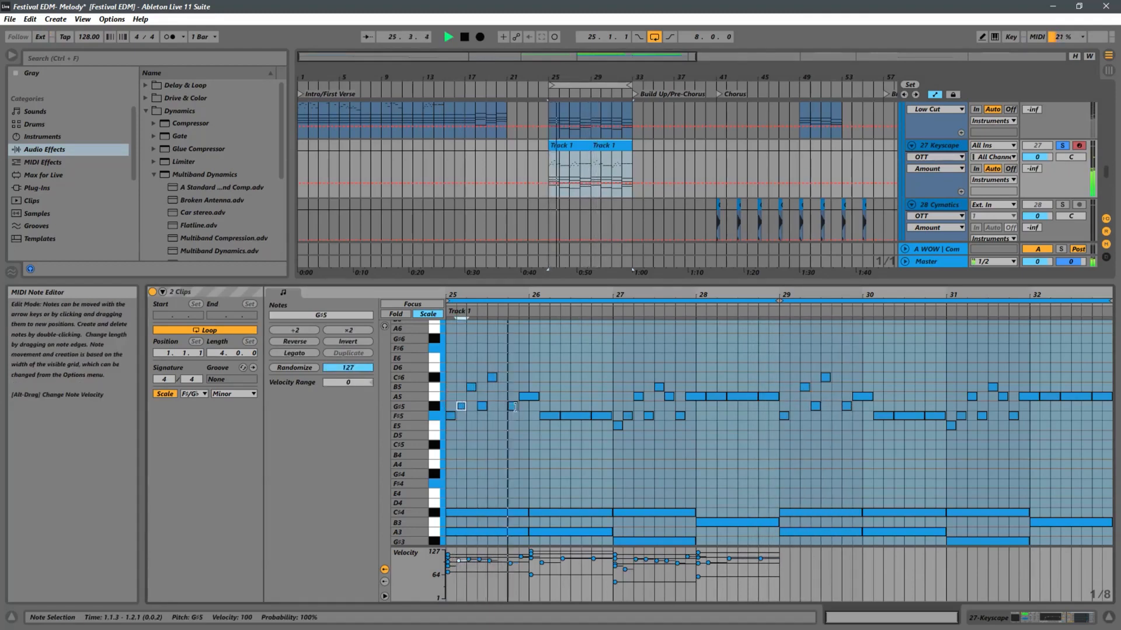
double_click(503, 388)
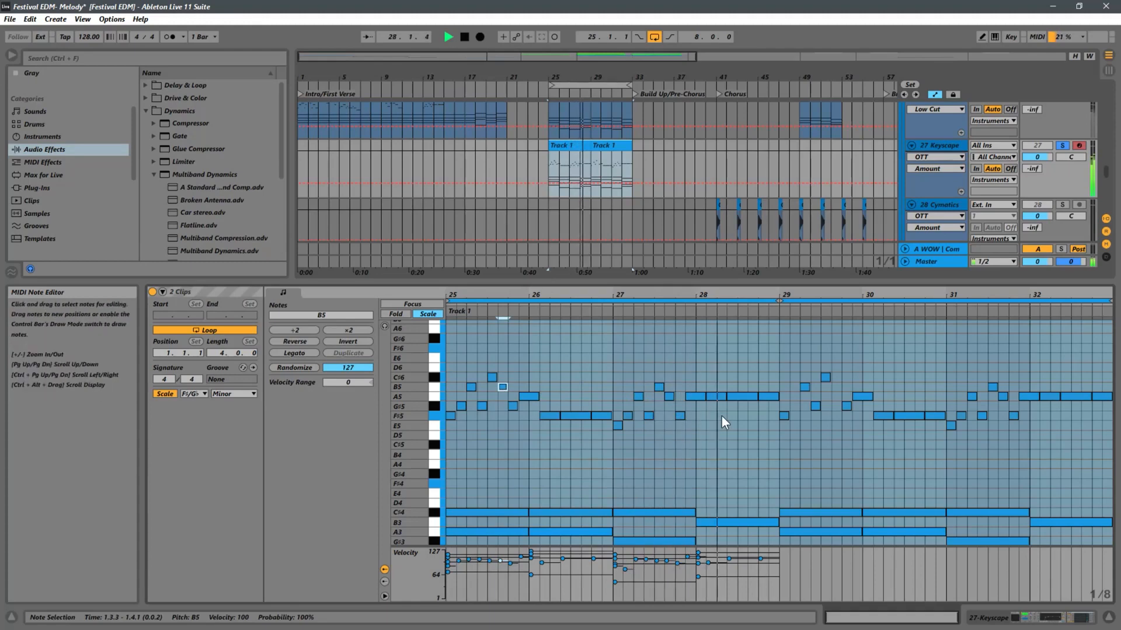
Duplicate the edited first Track 1 clip over the second and consolidate the two into a single clip
left_click(578, 146)
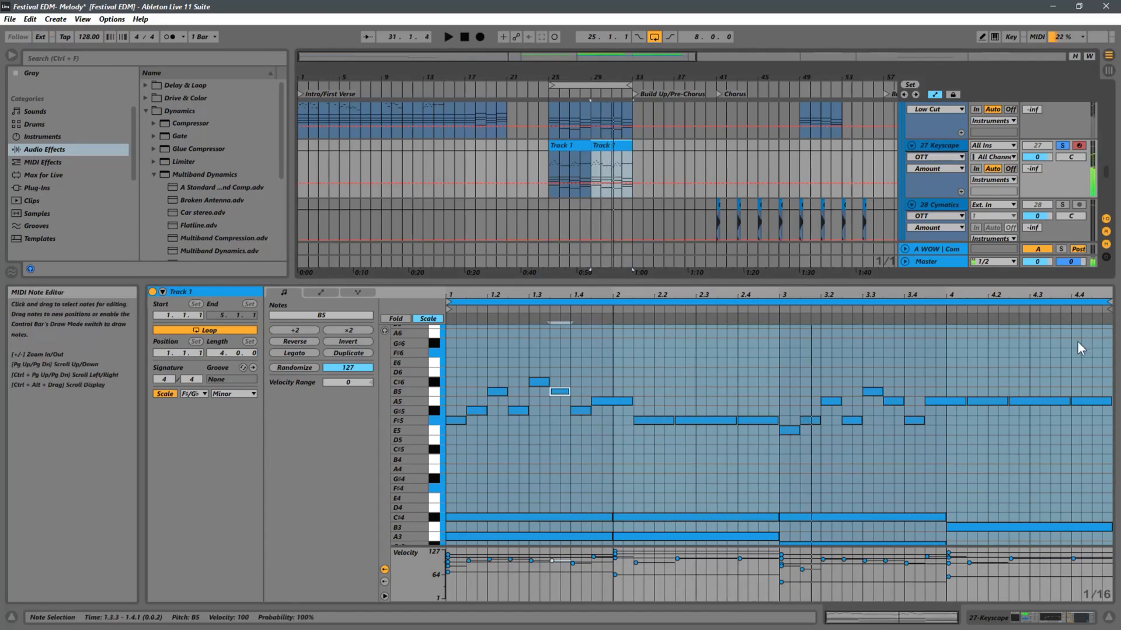
left_click(546, 158)
left_click(571, 147)
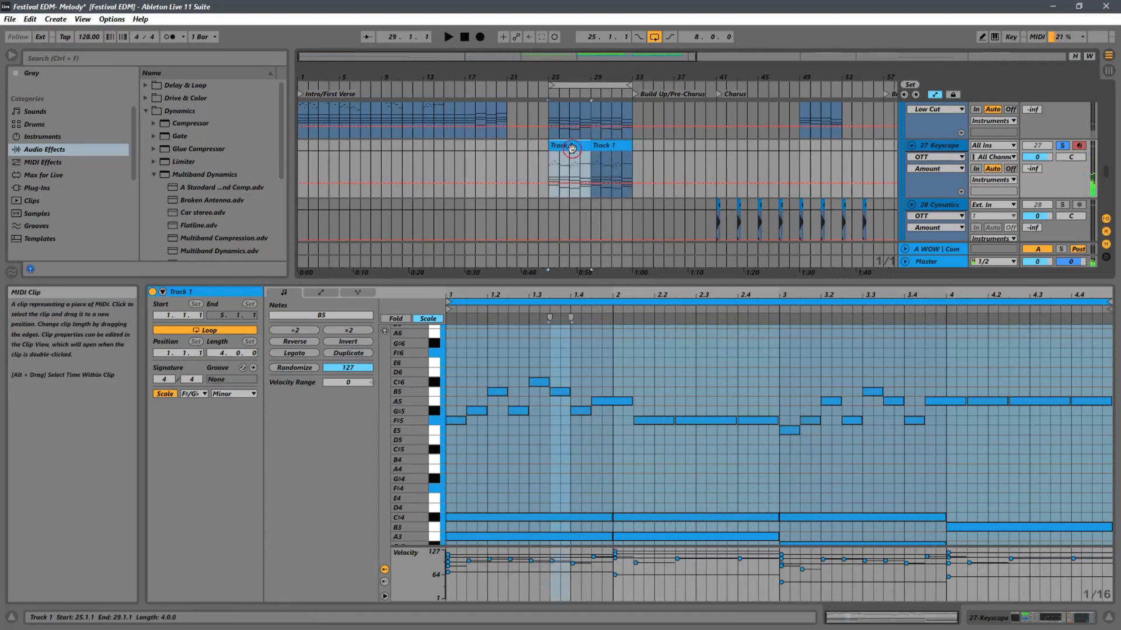
left_click(613, 148, "shift")
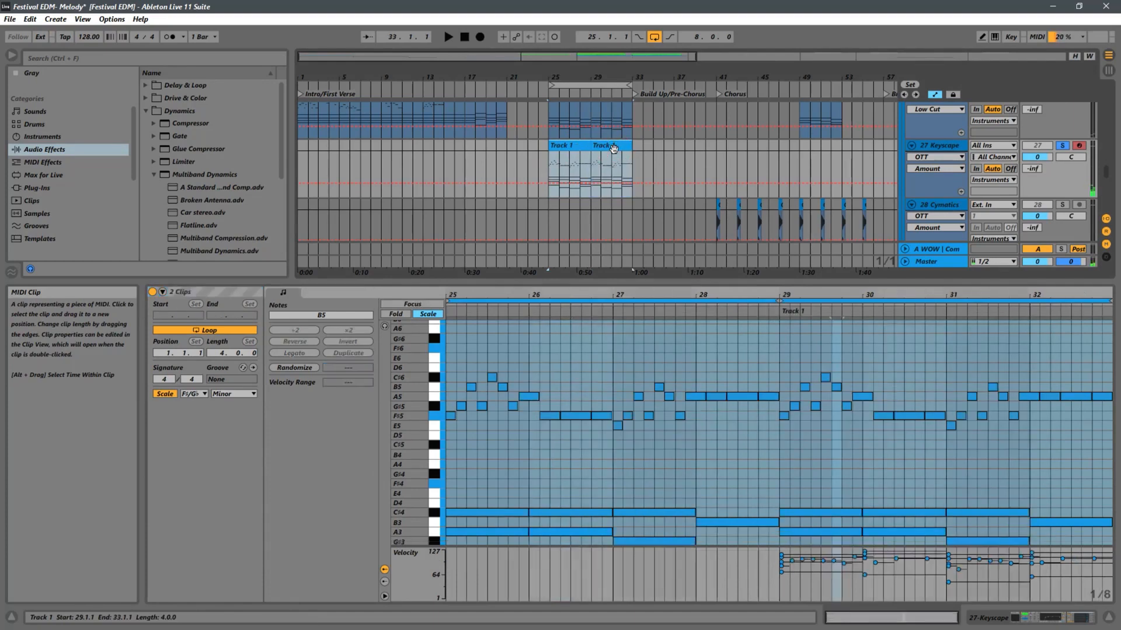
key("ctrl+j")
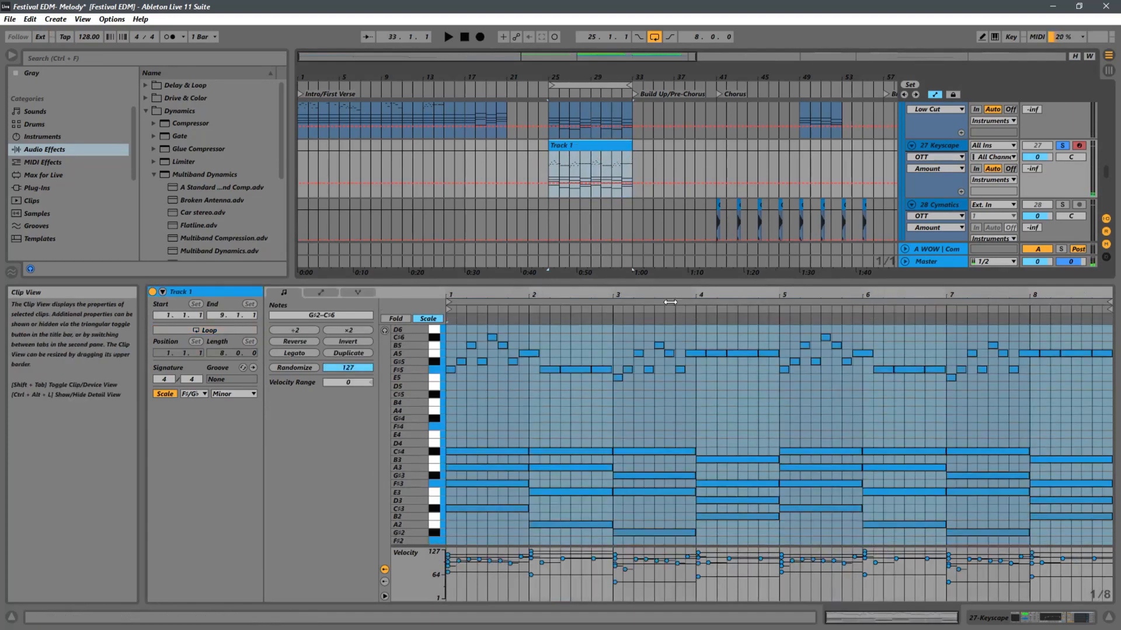
Reverse the melody notes in bars 7 and 8 of the Track 1 clip while playing it back
scroll(980, 408, "up", 3)
left_click(1100, 372)
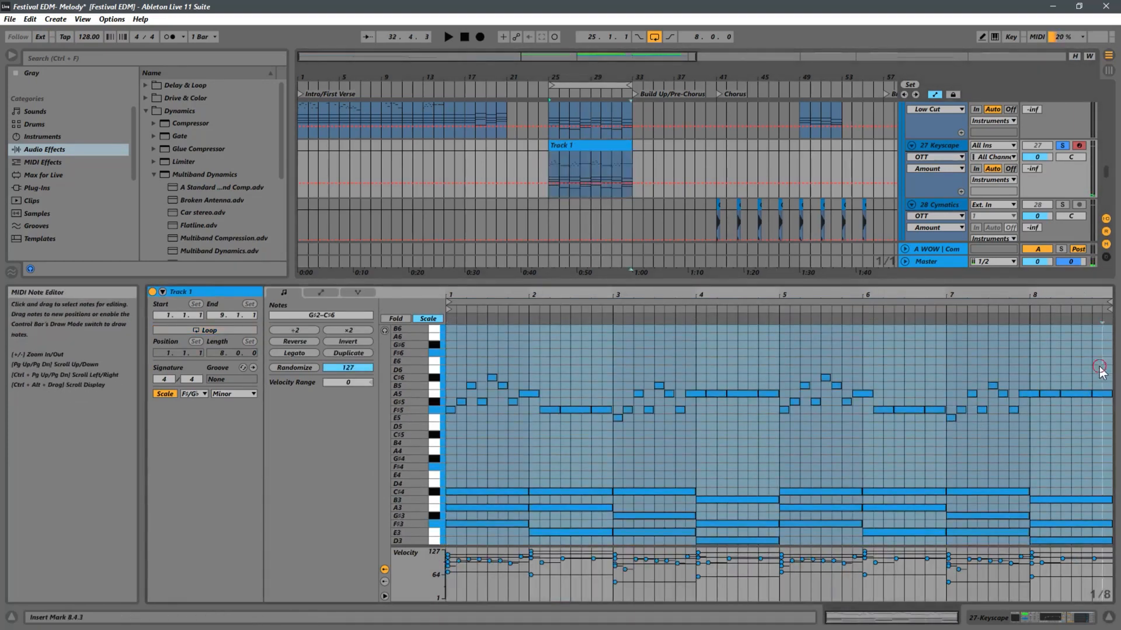
left_click_drag(1098, 367, 949, 457)
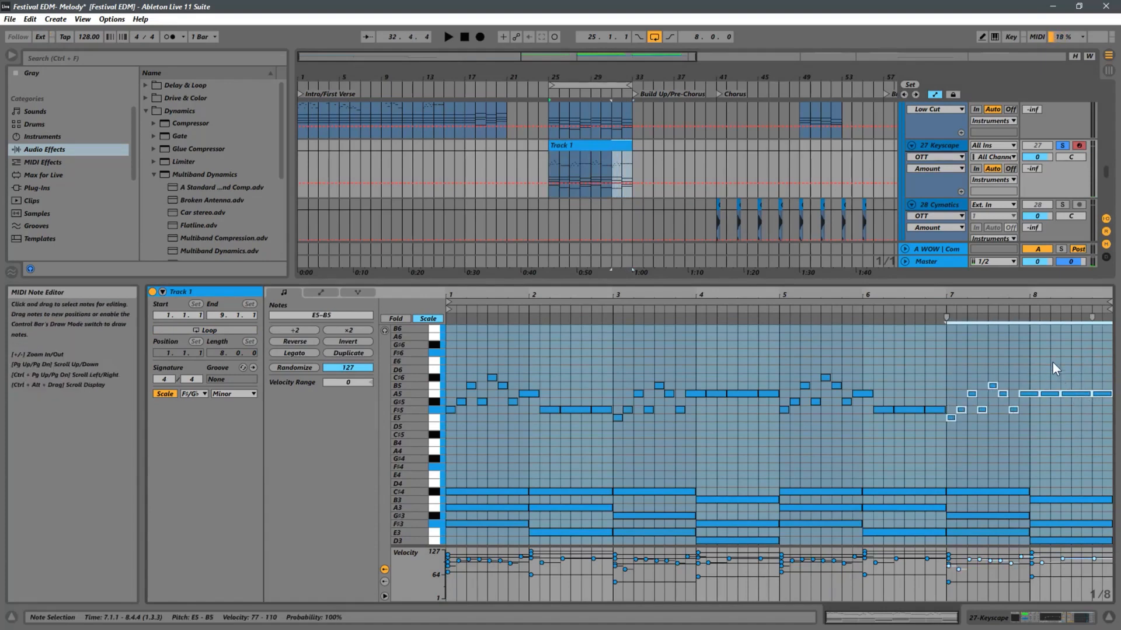
left_click_drag(963, 293, 953, 300)
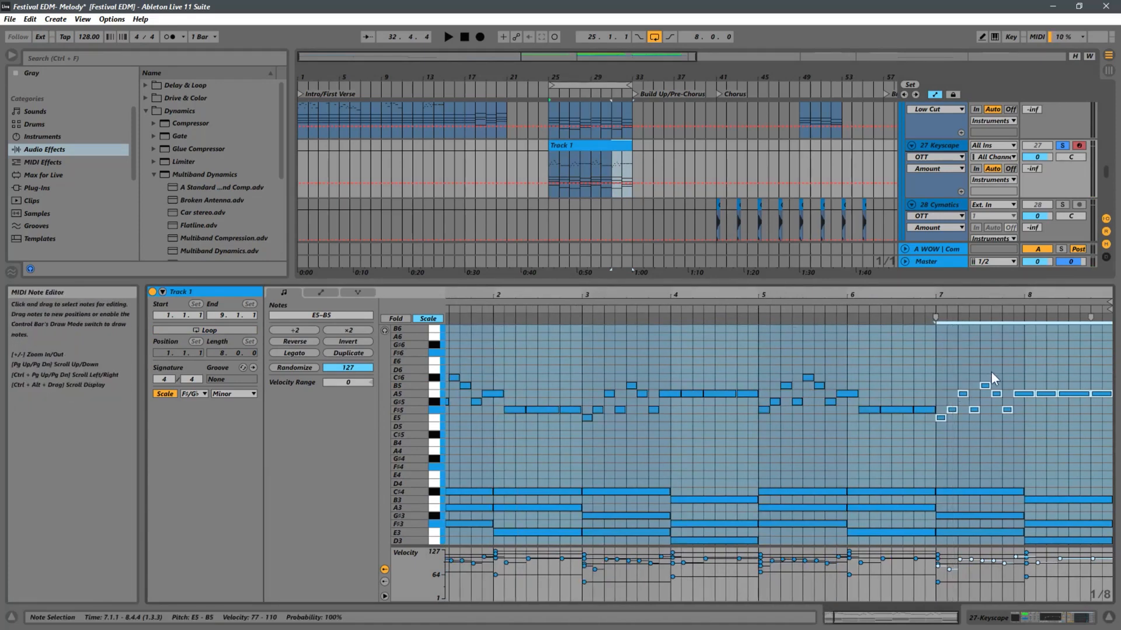
key("space")
left_click(299, 341)
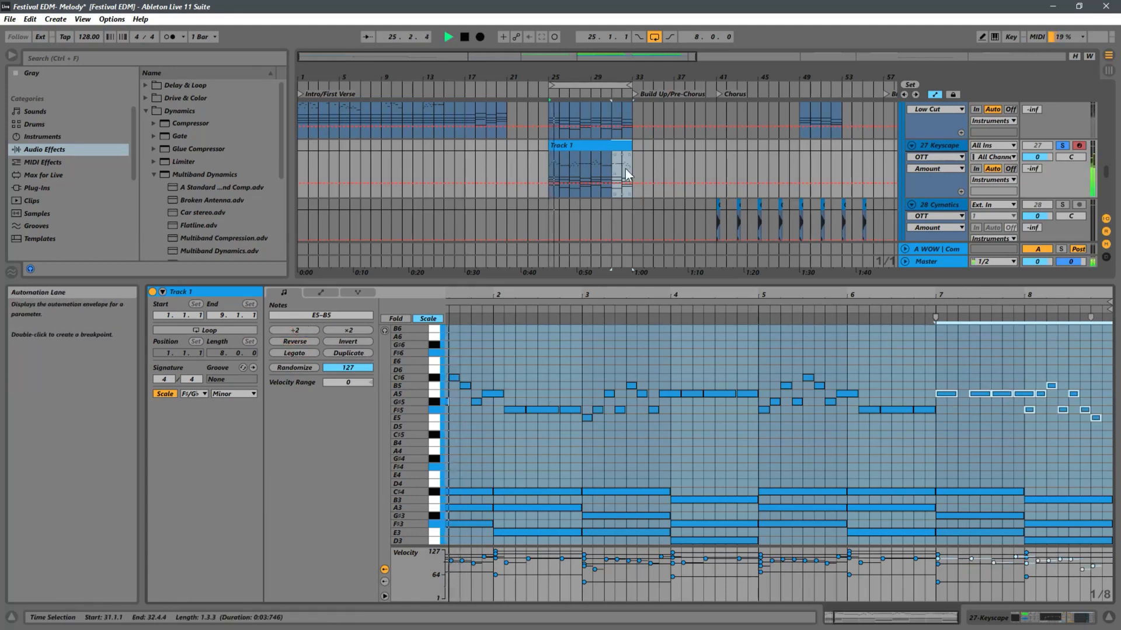
Play the arrangement repeatedly from bar 30 to judge the reversed melody ending
left_click(601, 170)
key("space")
key("space")
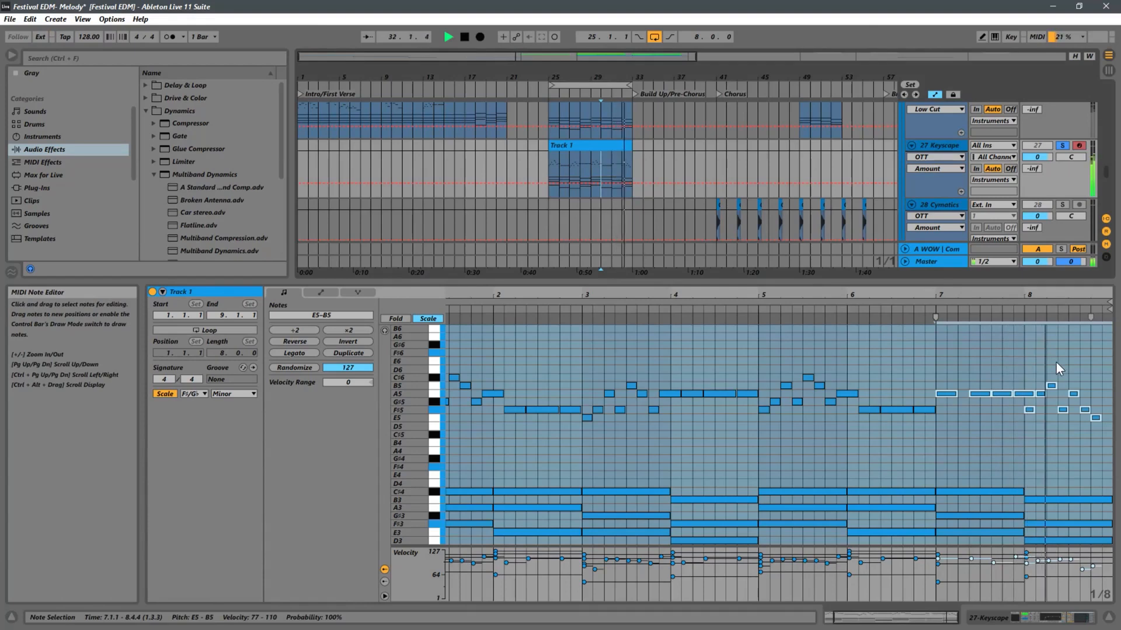
key("space")
key("space")
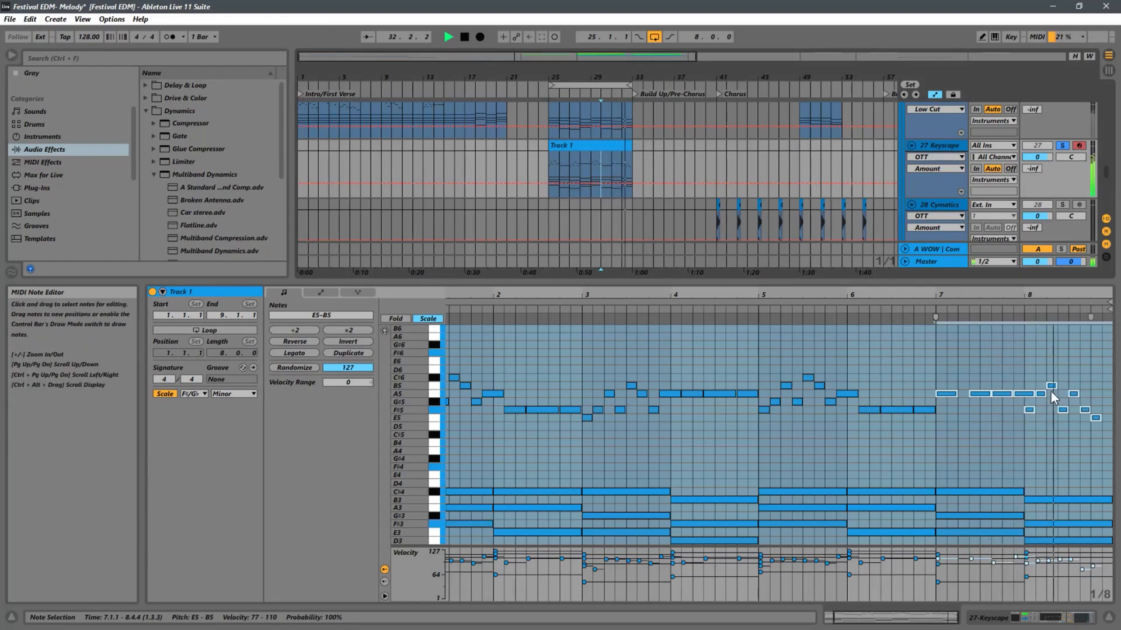
key("space")
key("space")
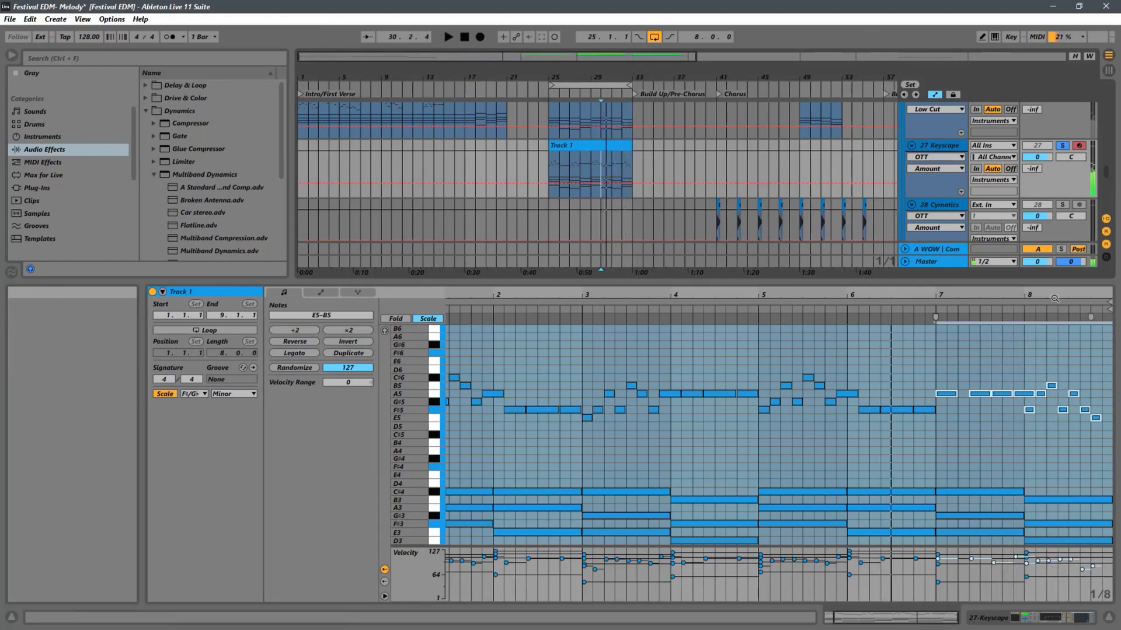
Raise the A5 note at 8.3.1 to D6 and delete the F♯5 note at 8.1.1
left_click(1066, 294)
left_click_drag(1067, 294, 1015, 382)
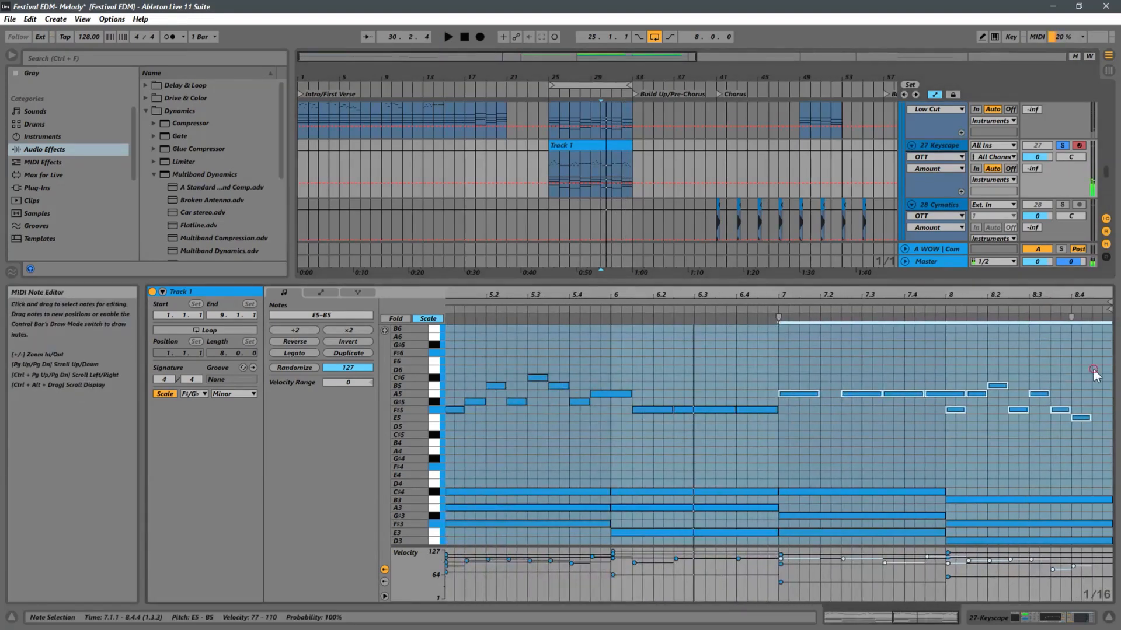
left_click(1093, 371)
left_click(1039, 394)
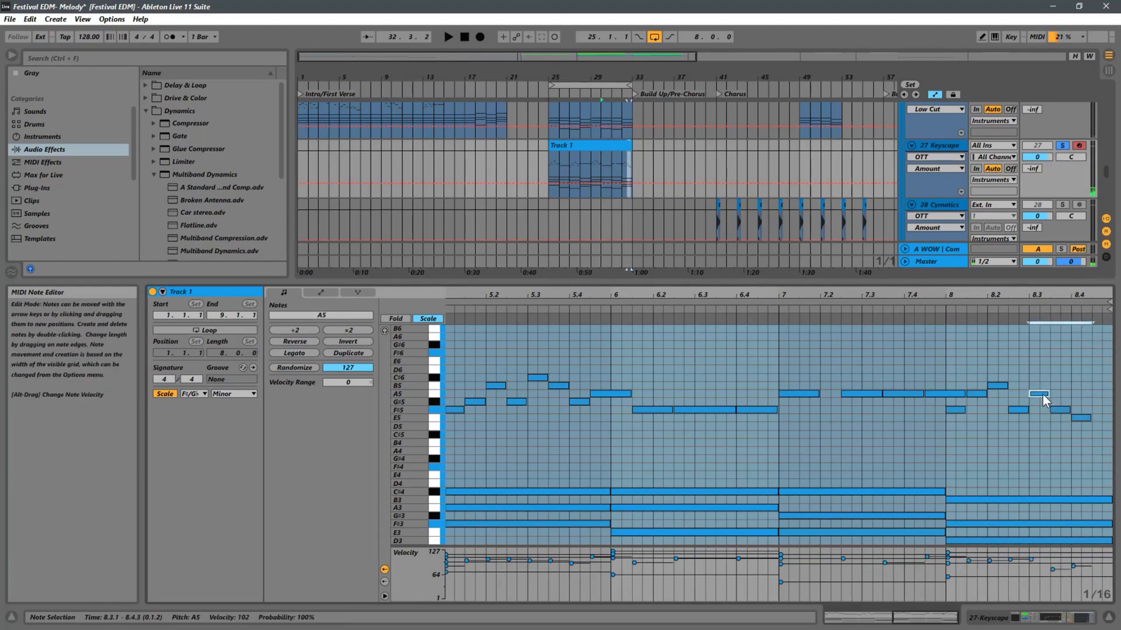
key("Up")
key("space")
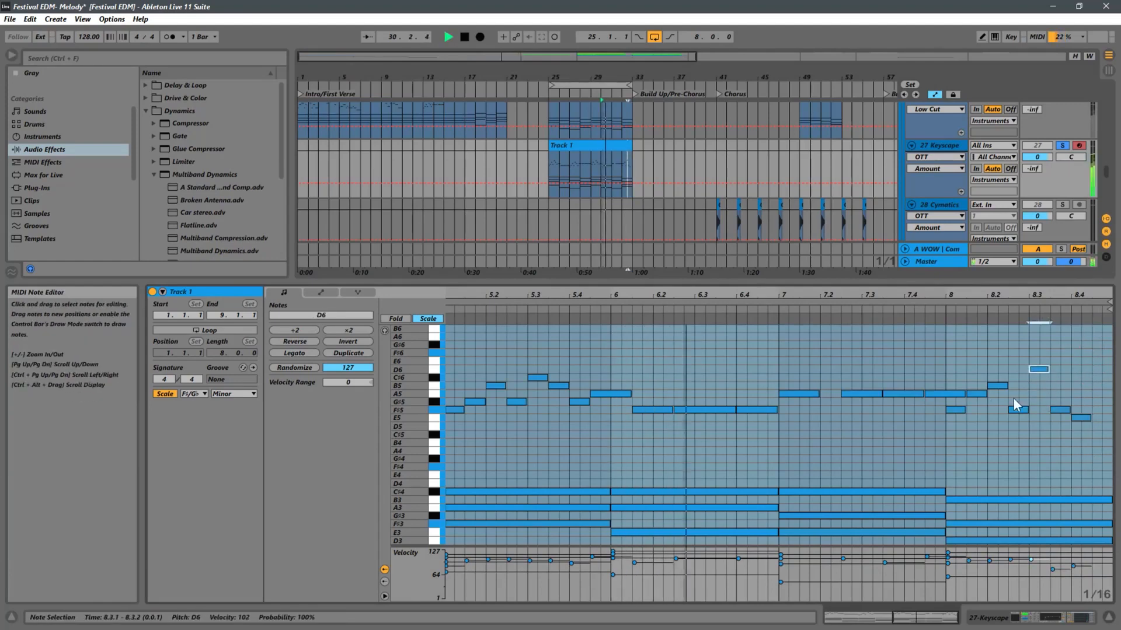
left_click(966, 421)
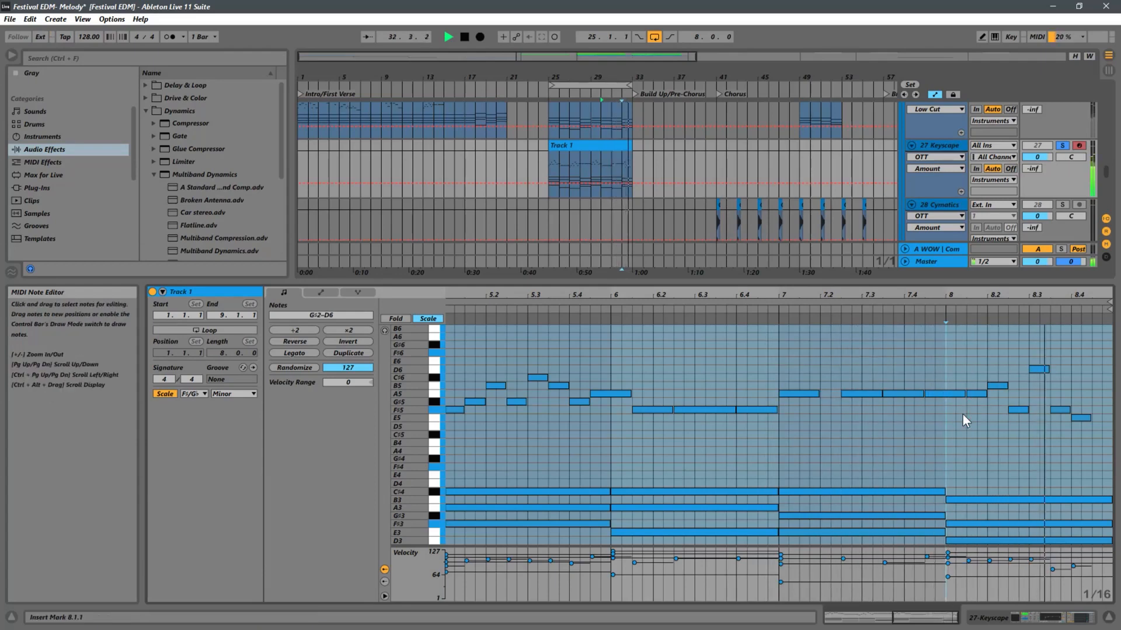
Raise the F♯5 note at 8.3.3 to B5 and shift it to 8.3.4
left_click(1060, 410)
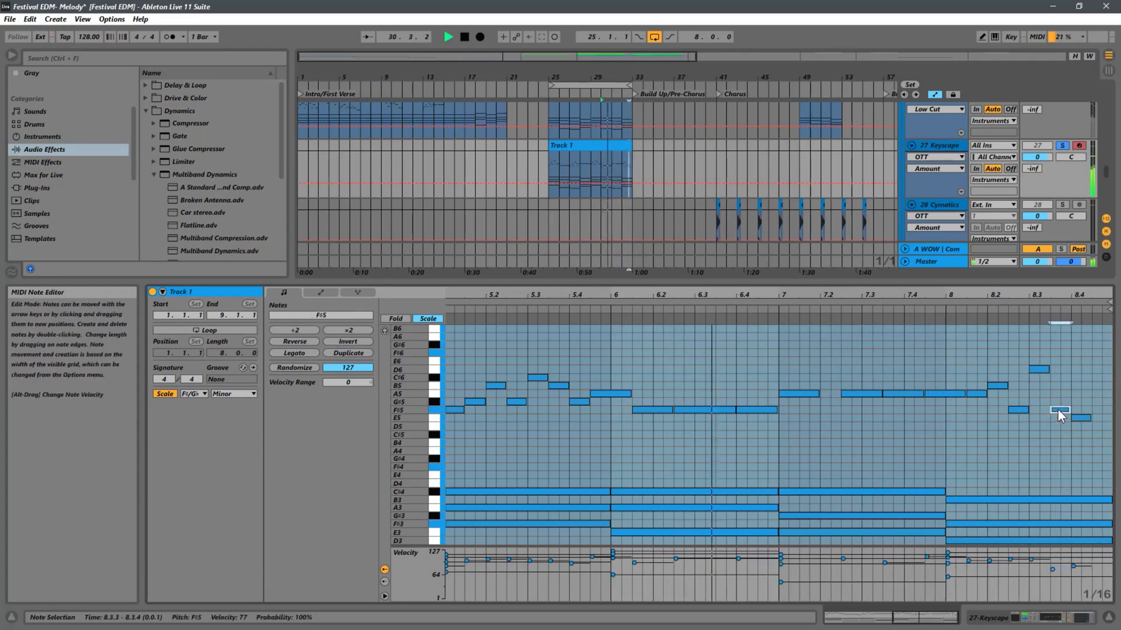
key("Up")
key("Up")
key("Up")
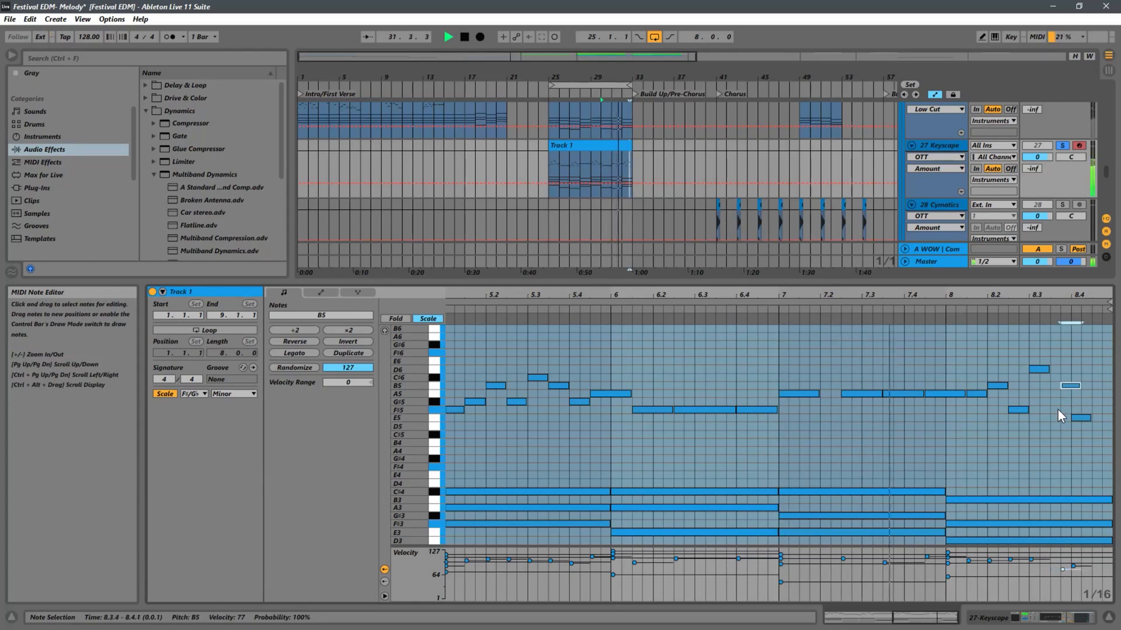
Shift the E5 note at 8.4.1 to 8.4.3 and try it at A5 and at G♯5
left_click(1083, 418)
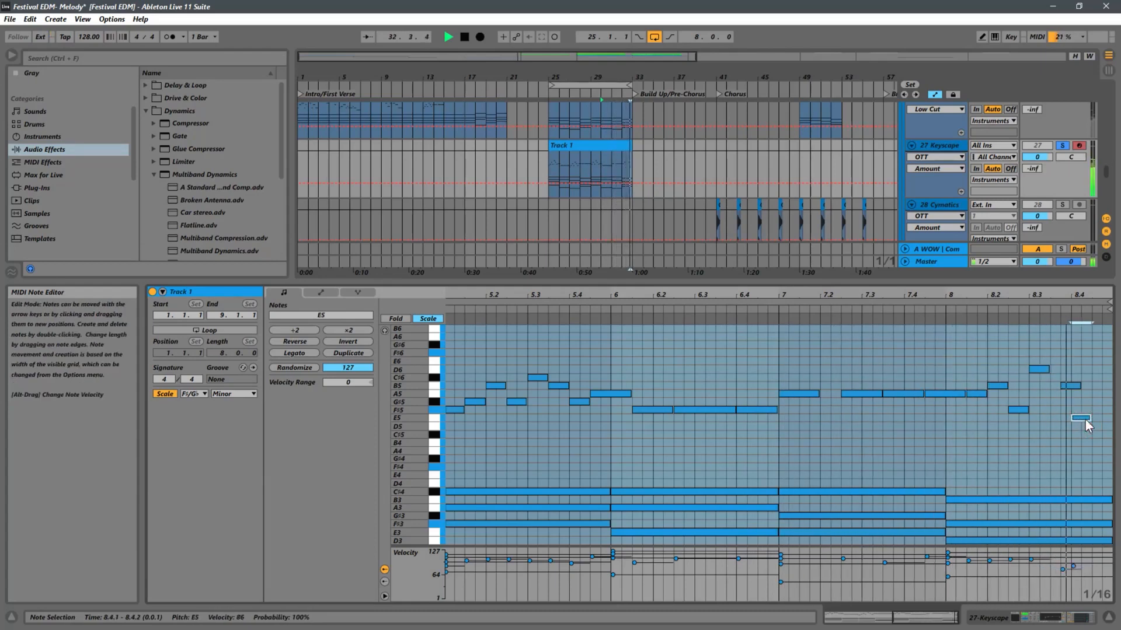
key("Right")
key("Right")
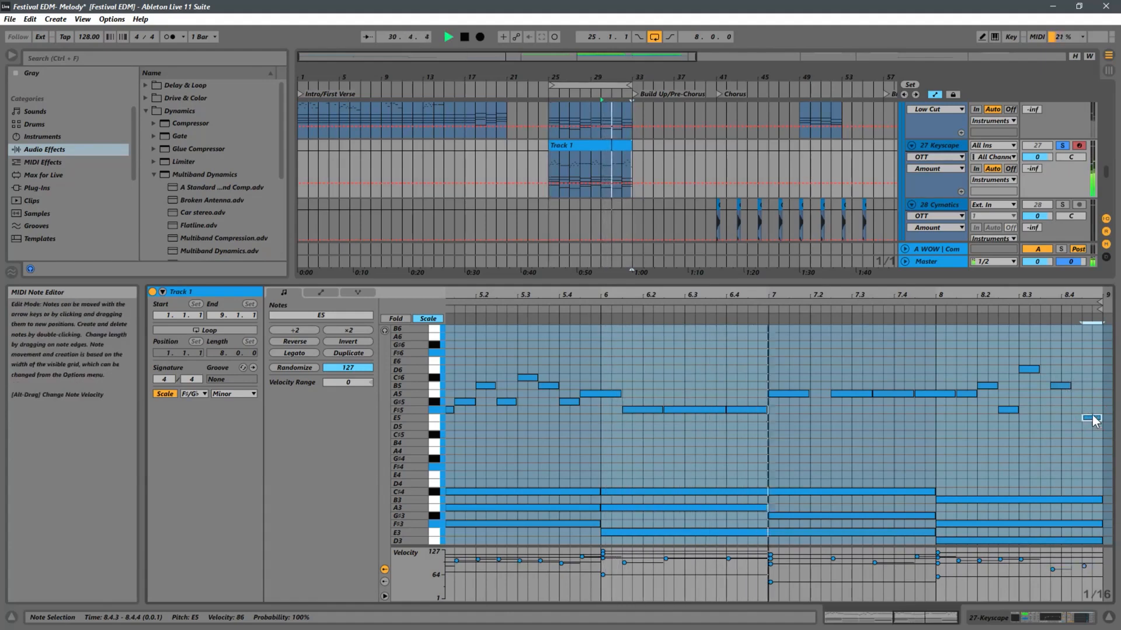
key("Up")
key("Up")
key("Up")
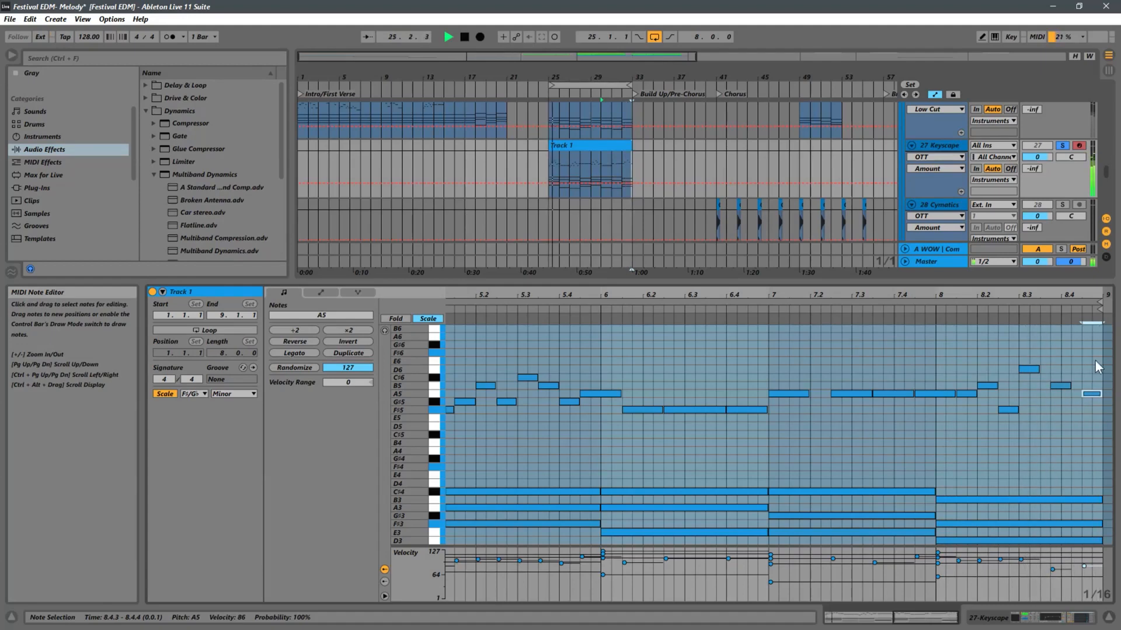
left_click(1096, 395)
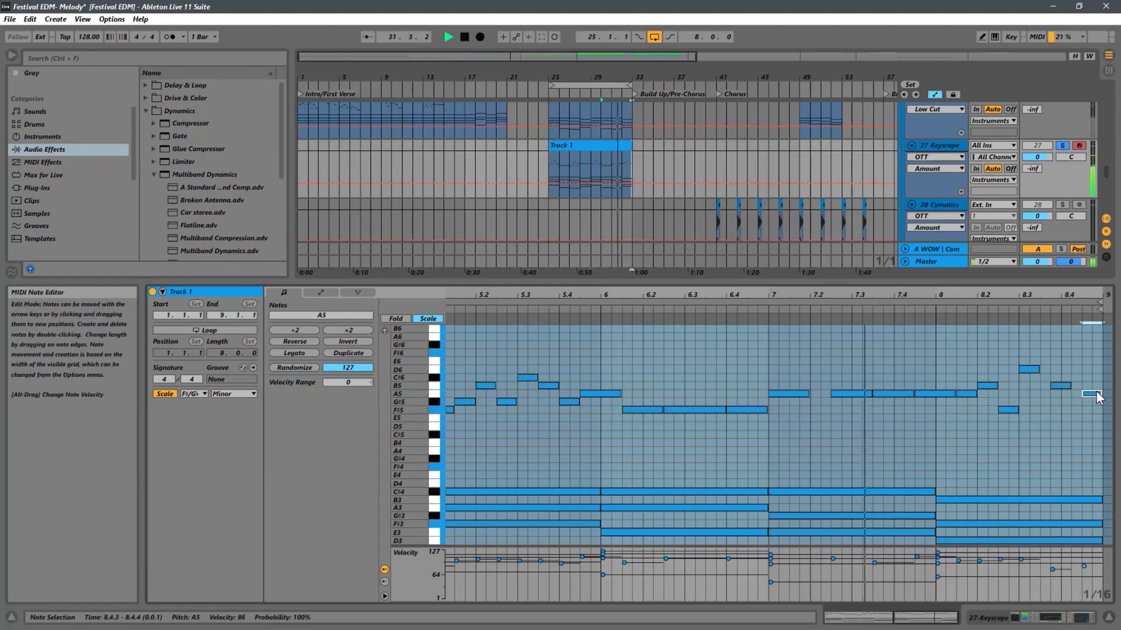
key("Down")
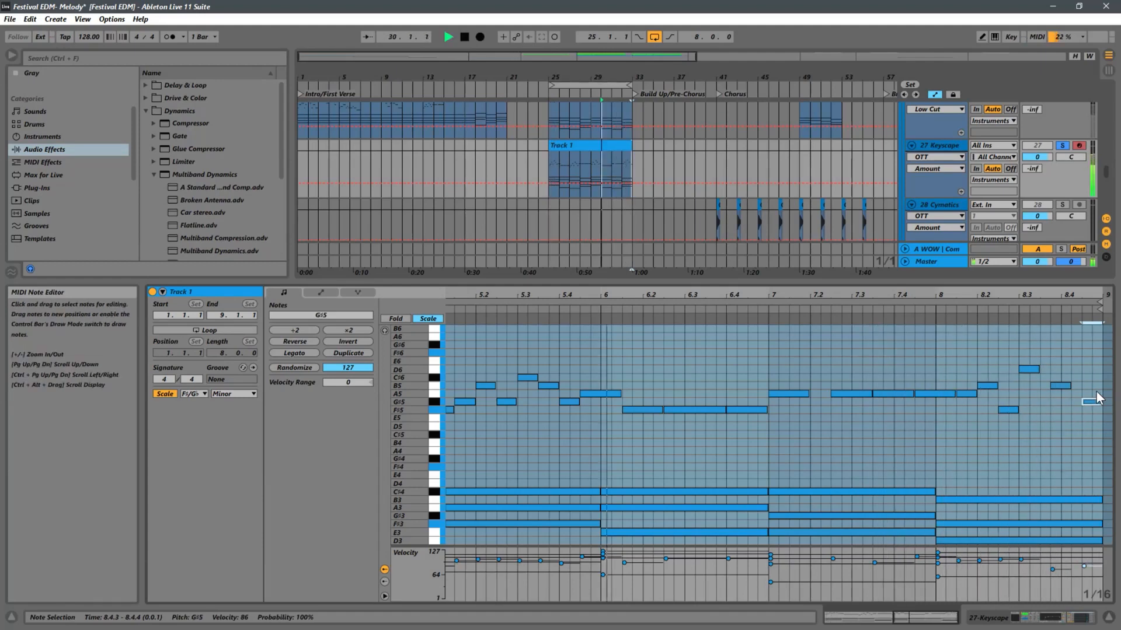
Delete the last melody note at 8.4.3 and extend the B5 note at 8.3.4 to the end of bar 8
key("Delete")
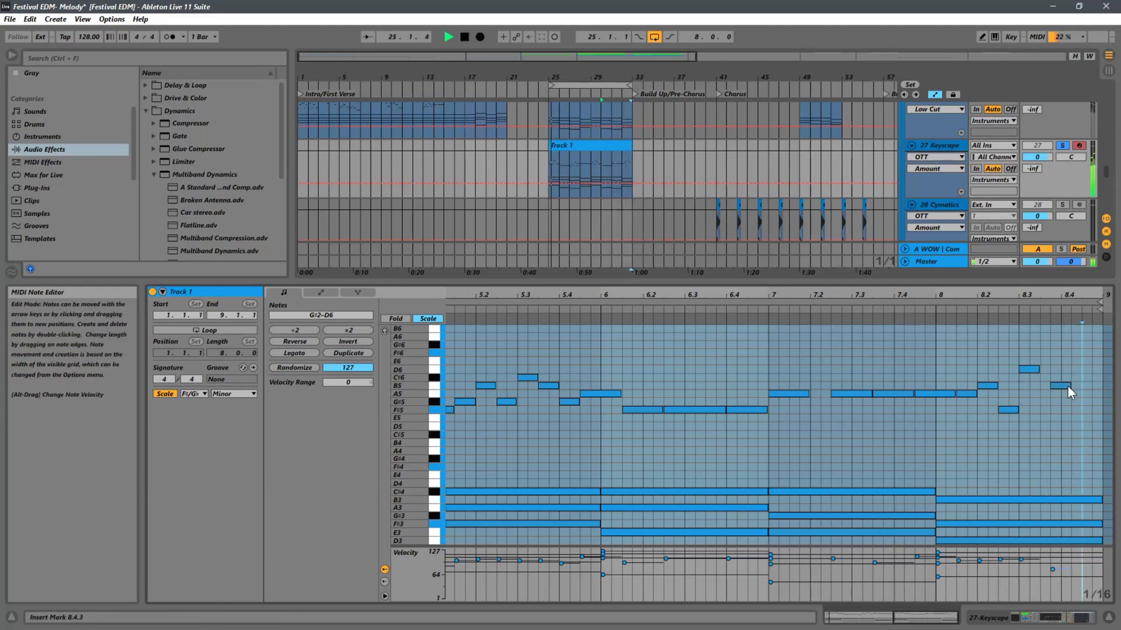
left_click_drag(1070, 386, 1101, 386)
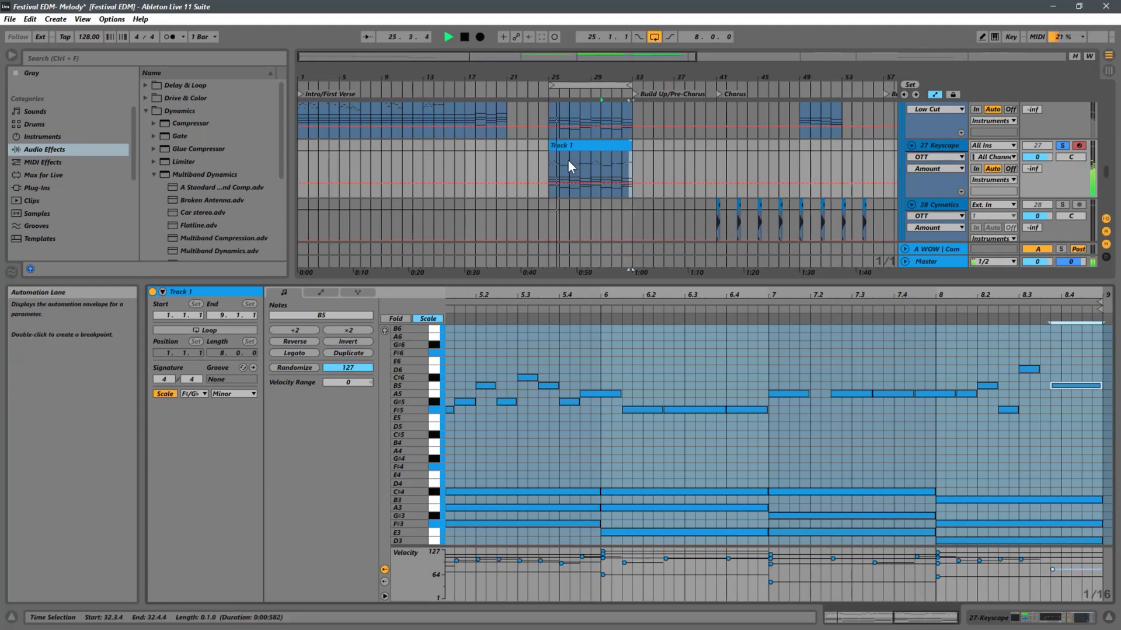
Lower the F♯5 melody notes at 1.1.1 and 5.1.1 to E5 in the Track 1 clip
left_click(559, 146)
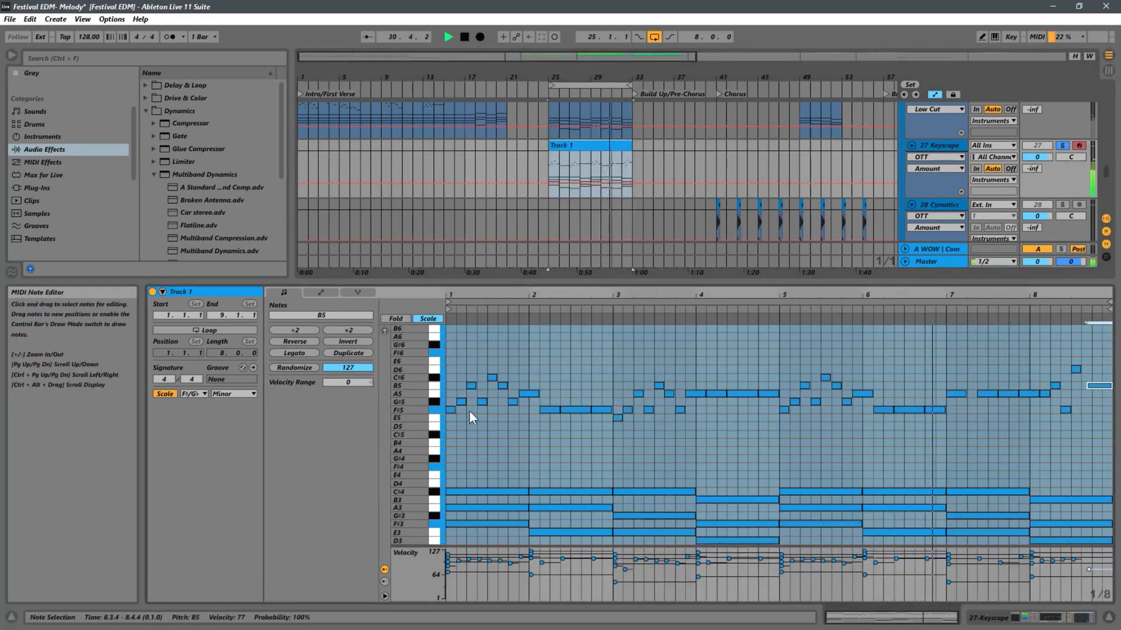
left_click(450, 412)
key("Down")
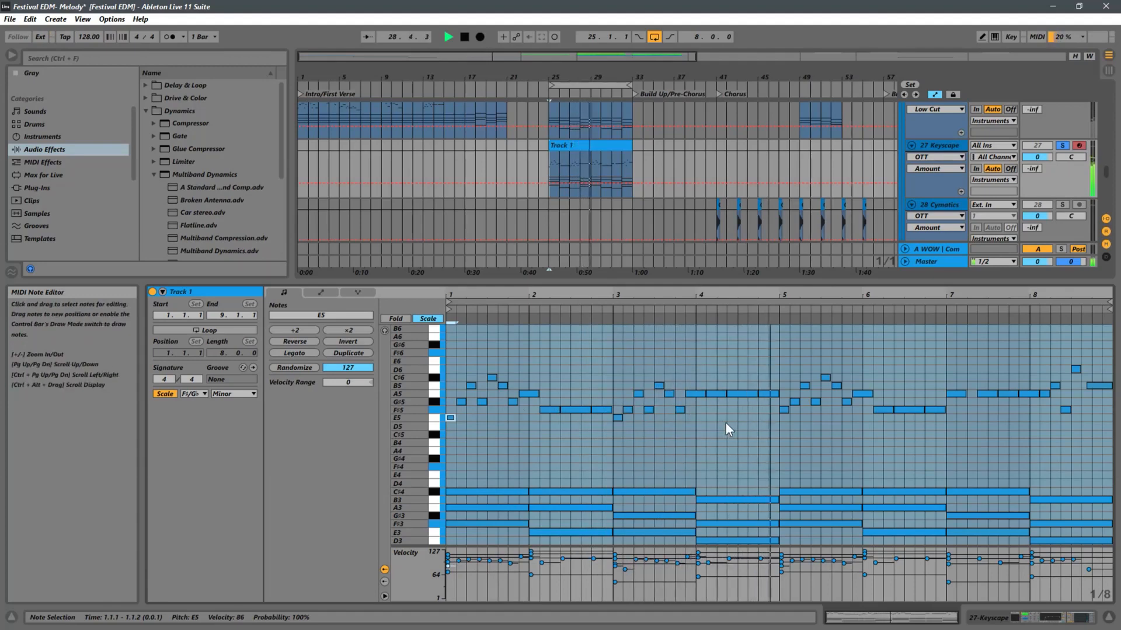
left_click(781, 410)
key("Down")
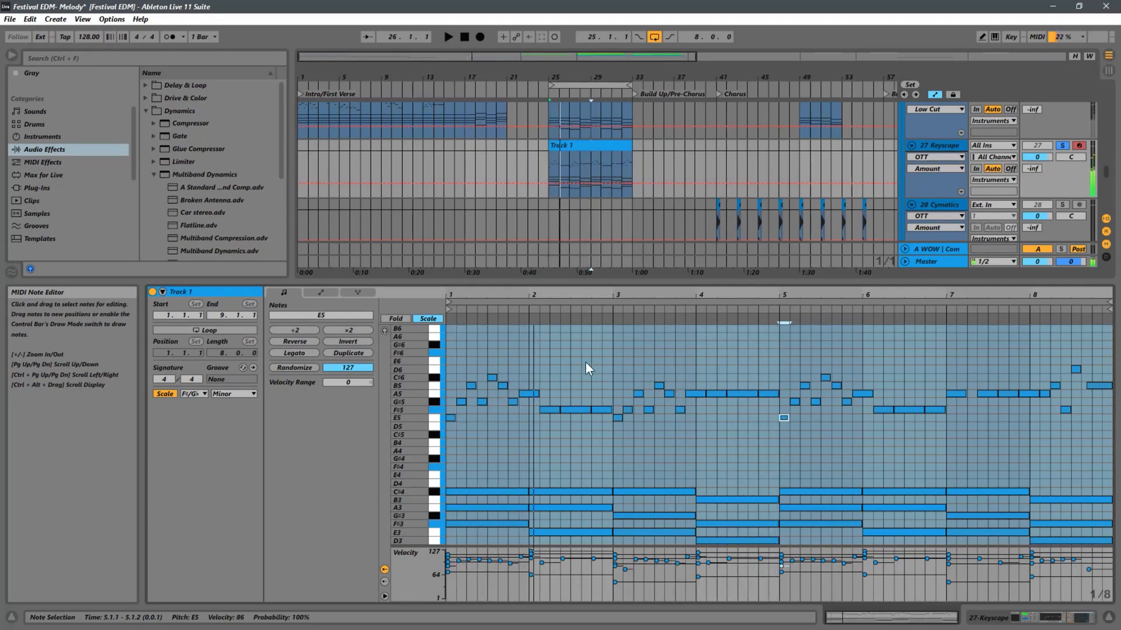
Replace the melody notes in bars 1 and 2 with a copy of the melody phrase from bars 3 and 4
key("space")
left_click_drag(596, 363, 447, 444)
key("Delete")
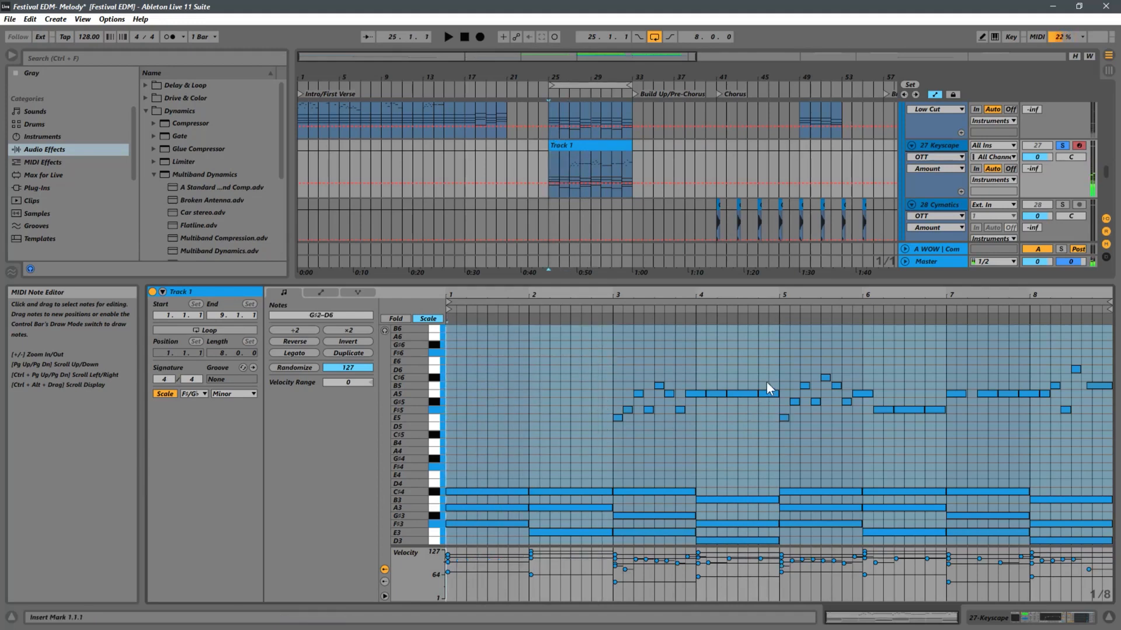
left_click_drag(767, 382, 621, 473)
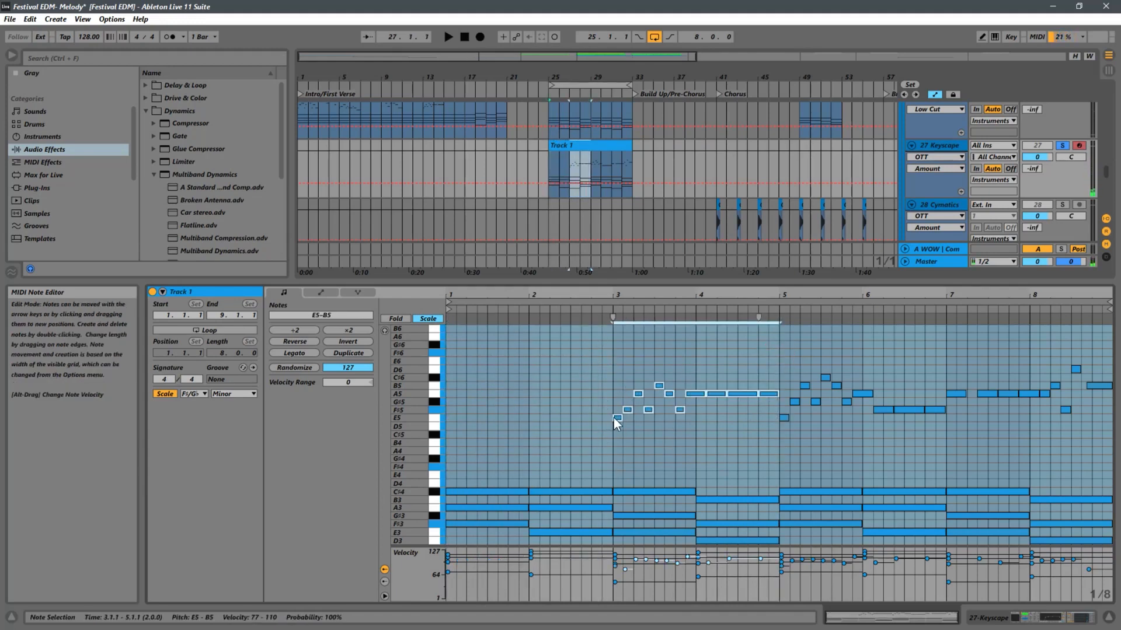
left_click_drag(617, 421, 452, 420)
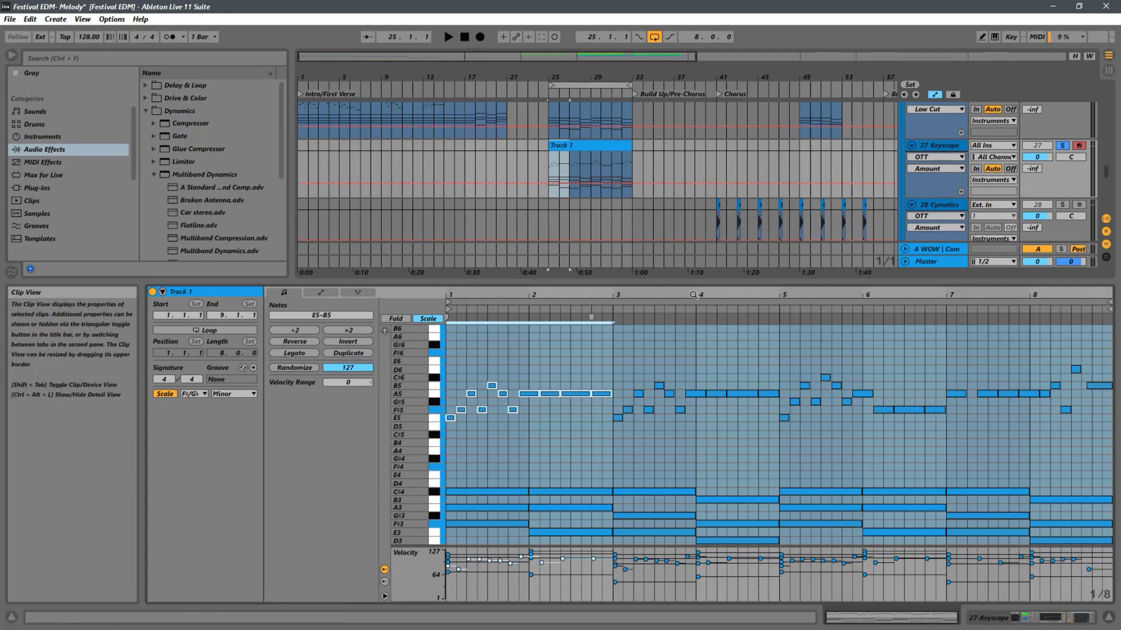
Delete the E5 note at 3.1.1 and the F♯5 notes at 3.1.3 and 3.2.3 during playback
key("space")
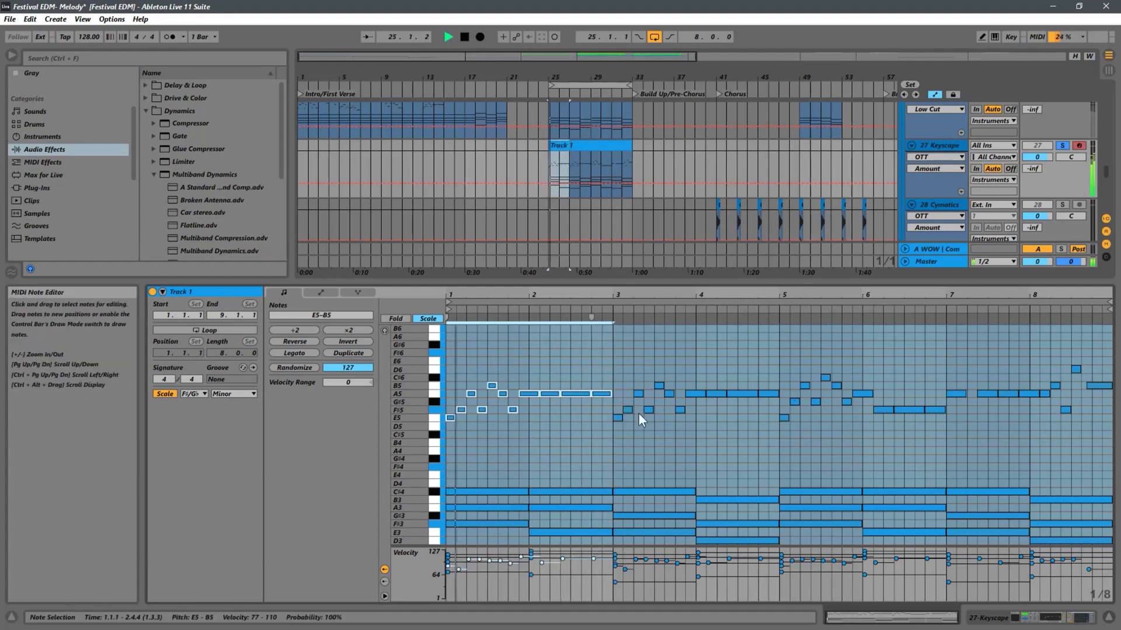
double_click(617, 418)
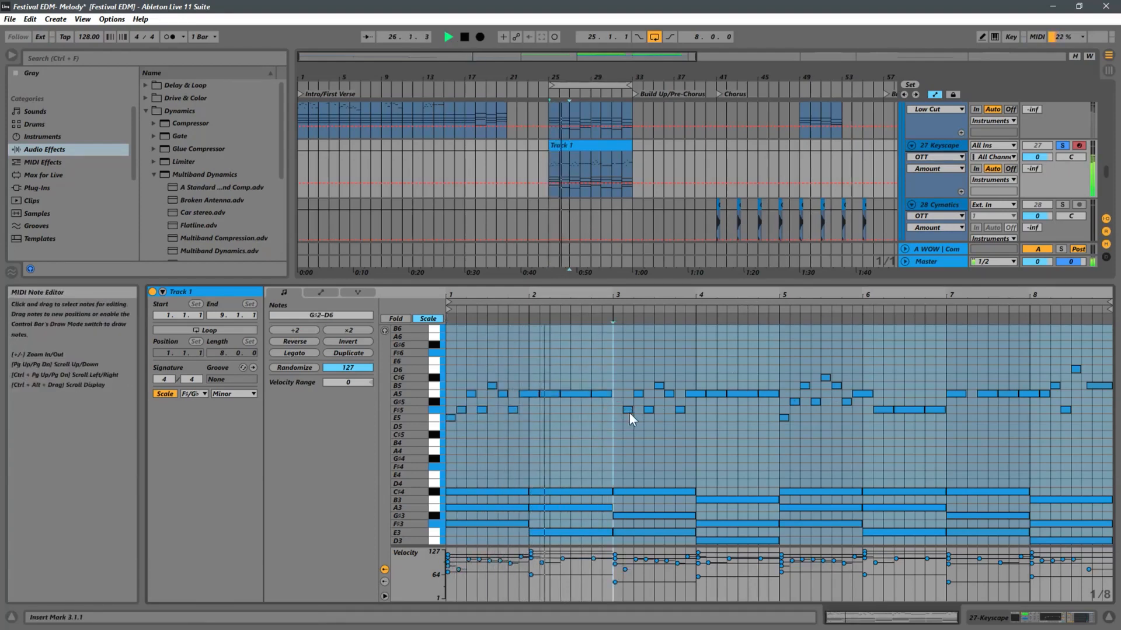
double_click(629, 411)
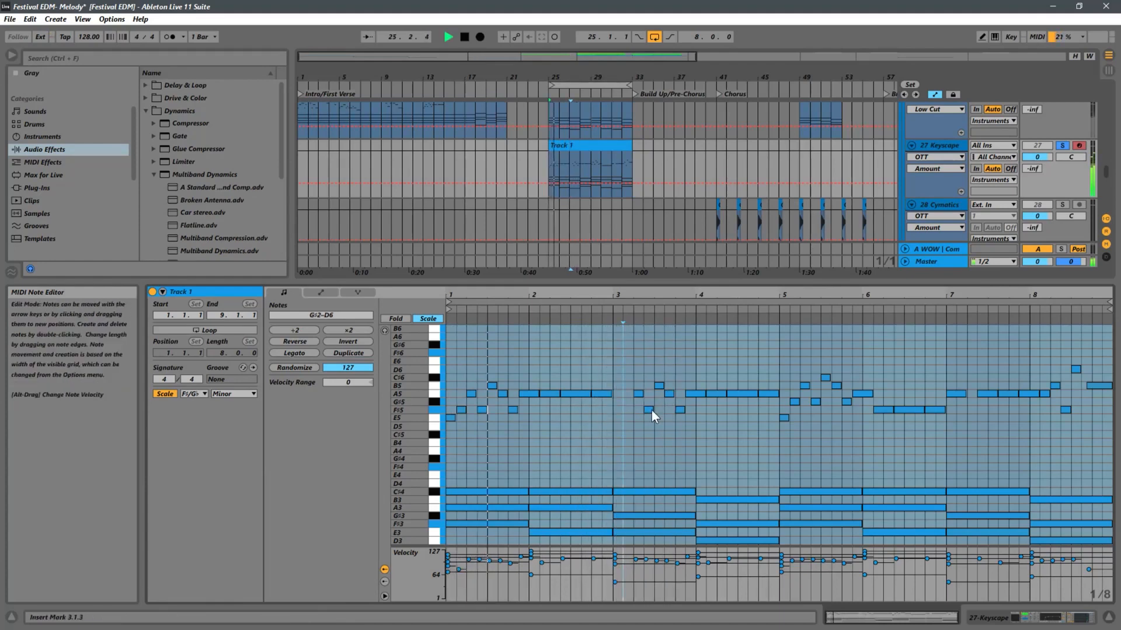
double_click(650, 410)
Raise the A5 melody notes in bar 4: the one at 4.1.3 to B5, at 4.2.3 to D6 and at 4.4.1 to C♯6
left_click(716, 394)
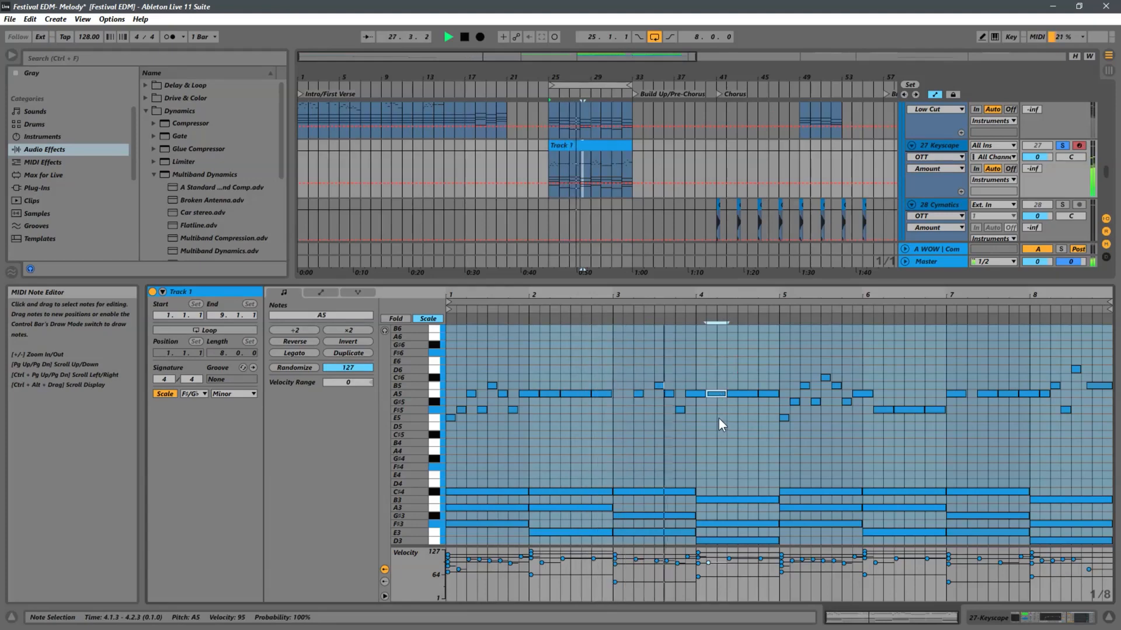
key("Up")
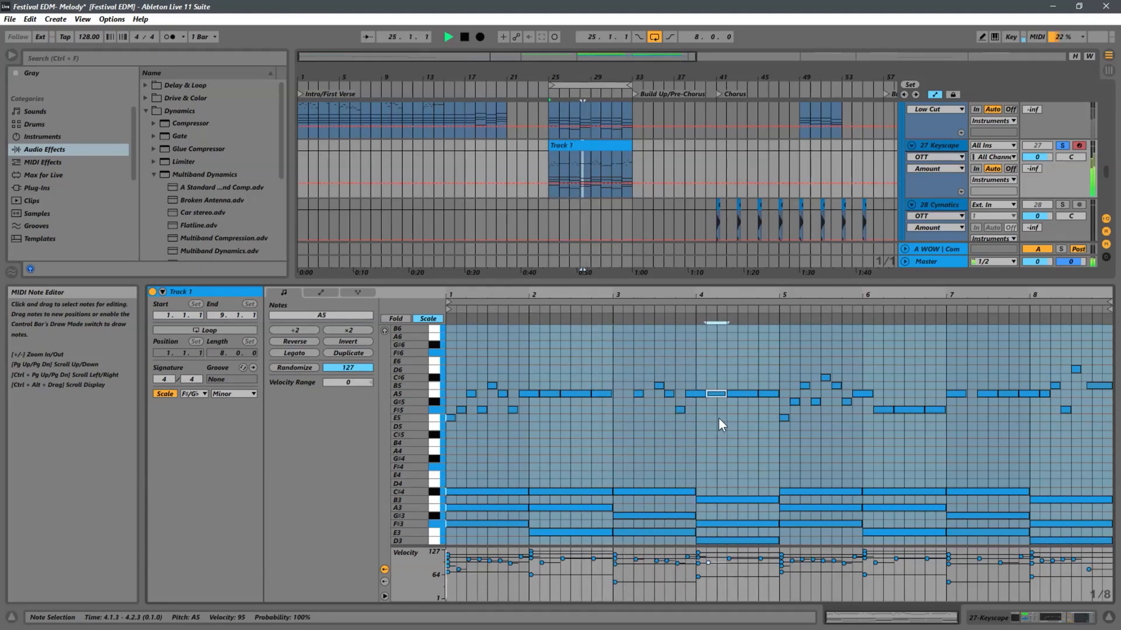
left_click_drag(761, 373, 744, 395)
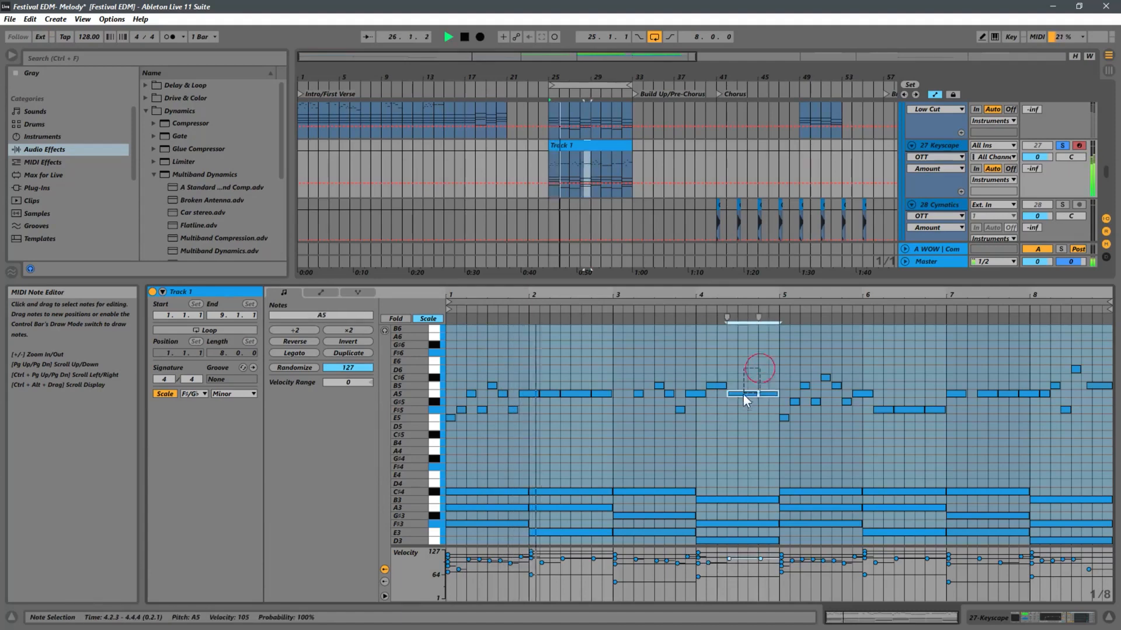
key("Up")
key("Up")
key("Up")
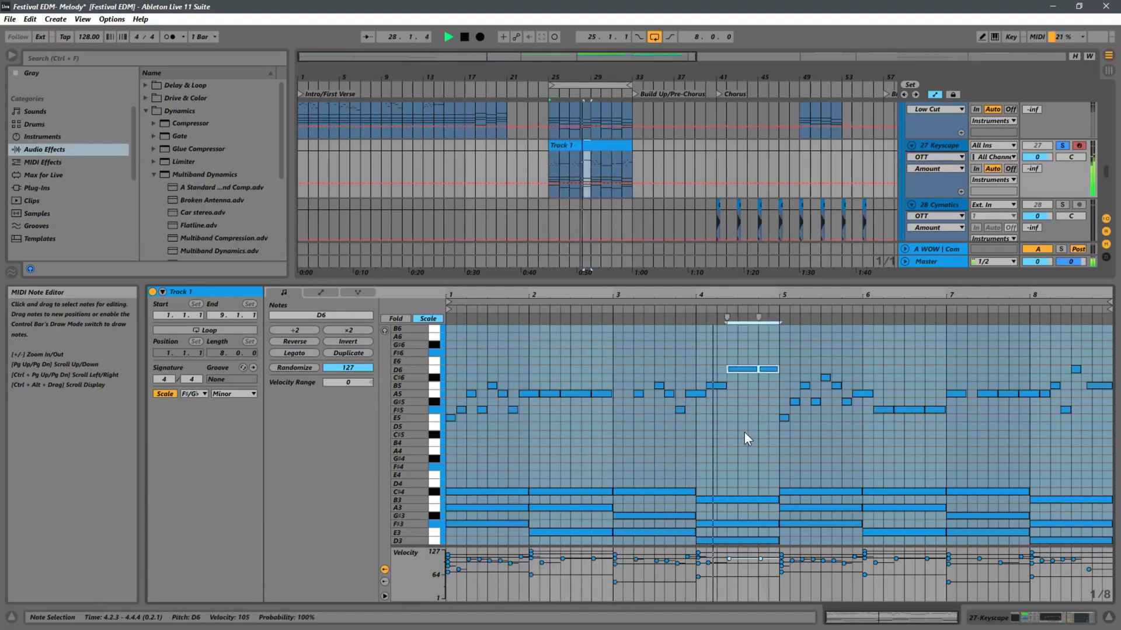
left_click(768, 369)
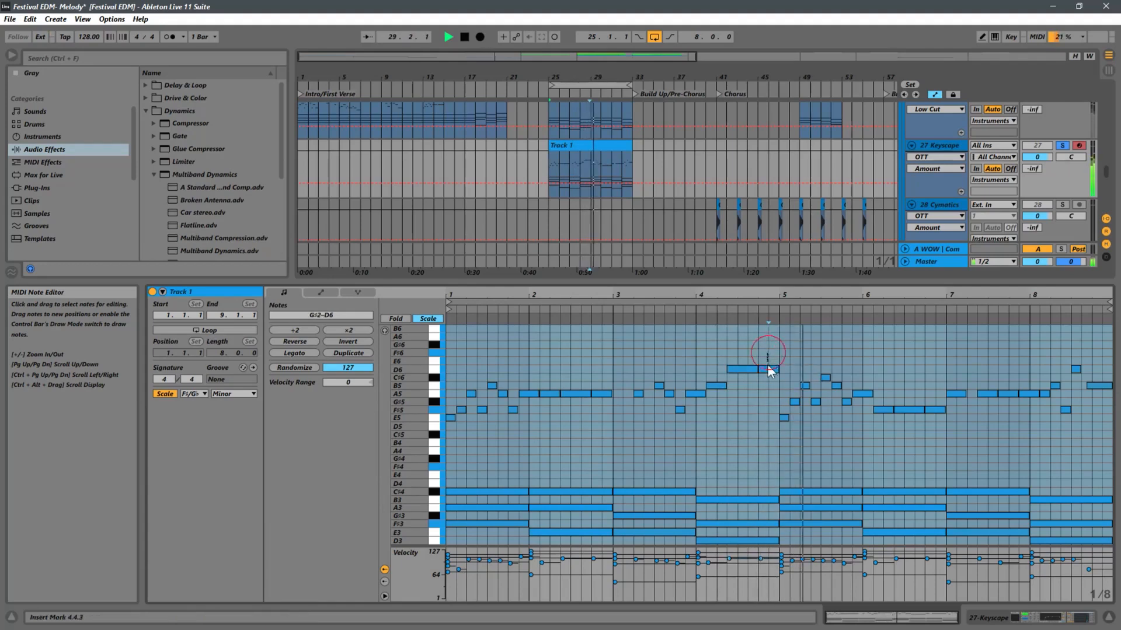
key("Down")
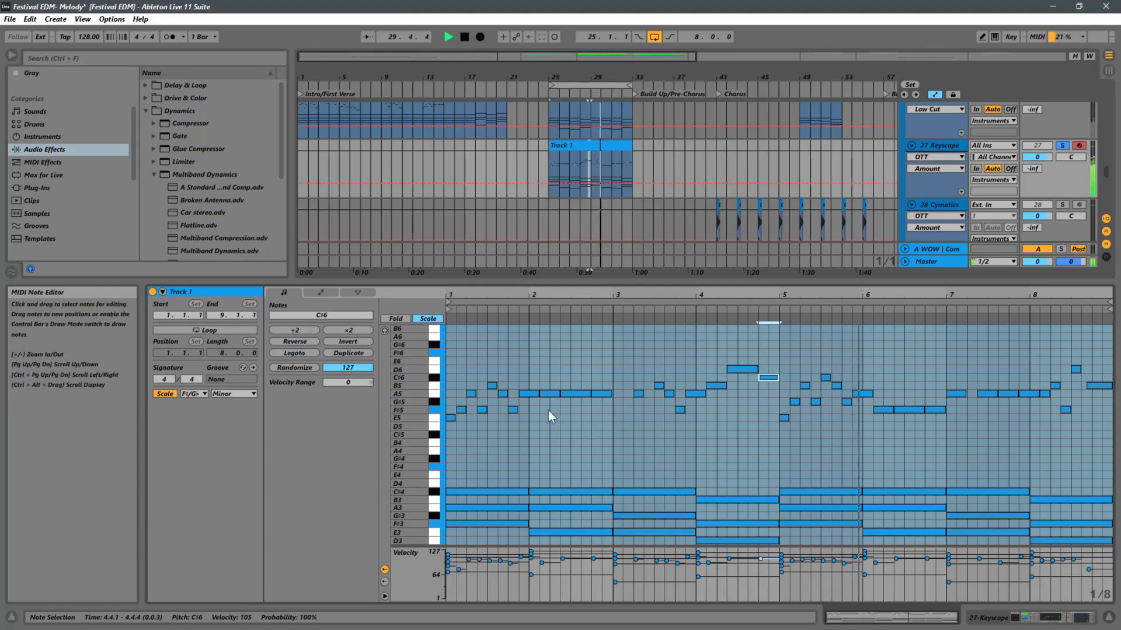
left_click(502, 419)
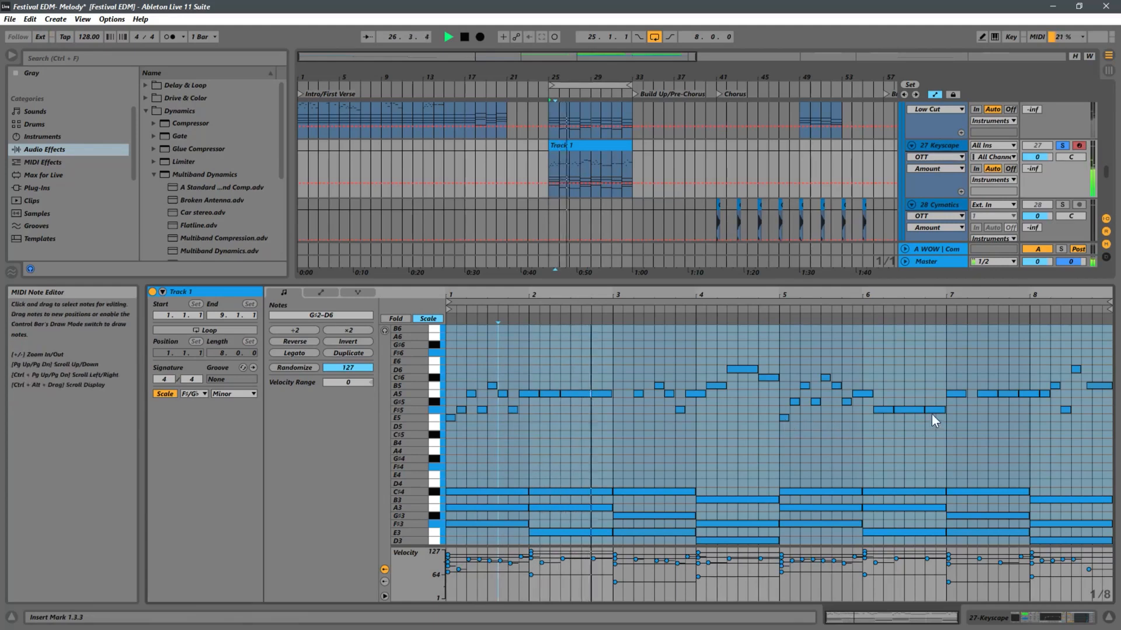
left_click_drag(938, 384, 887, 440)
key("Delete")
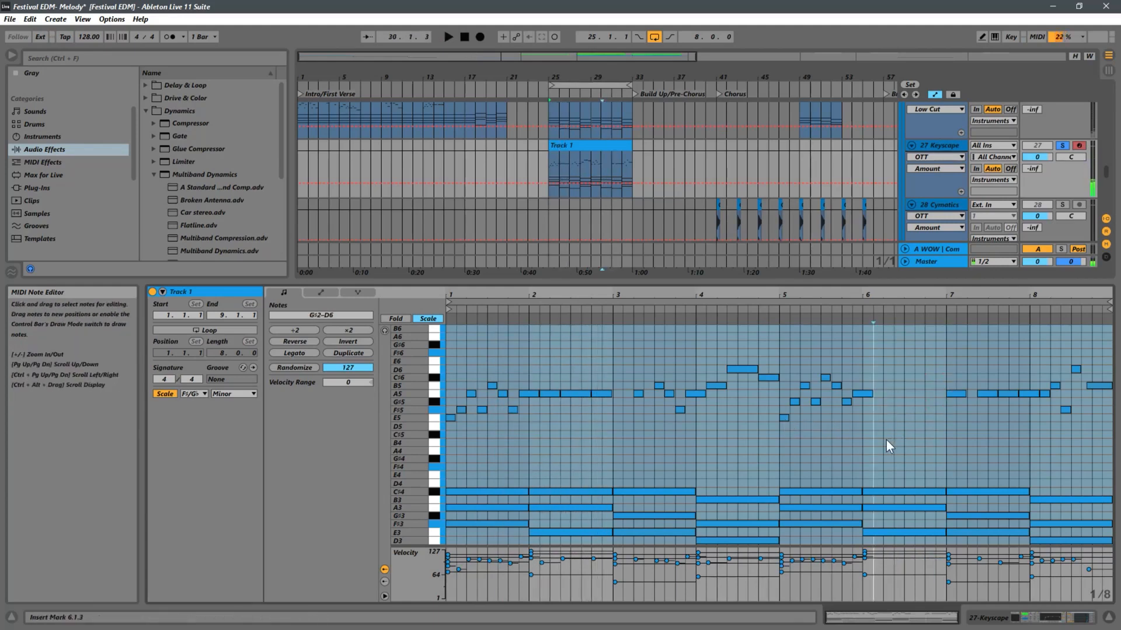
key("ctrl+z")
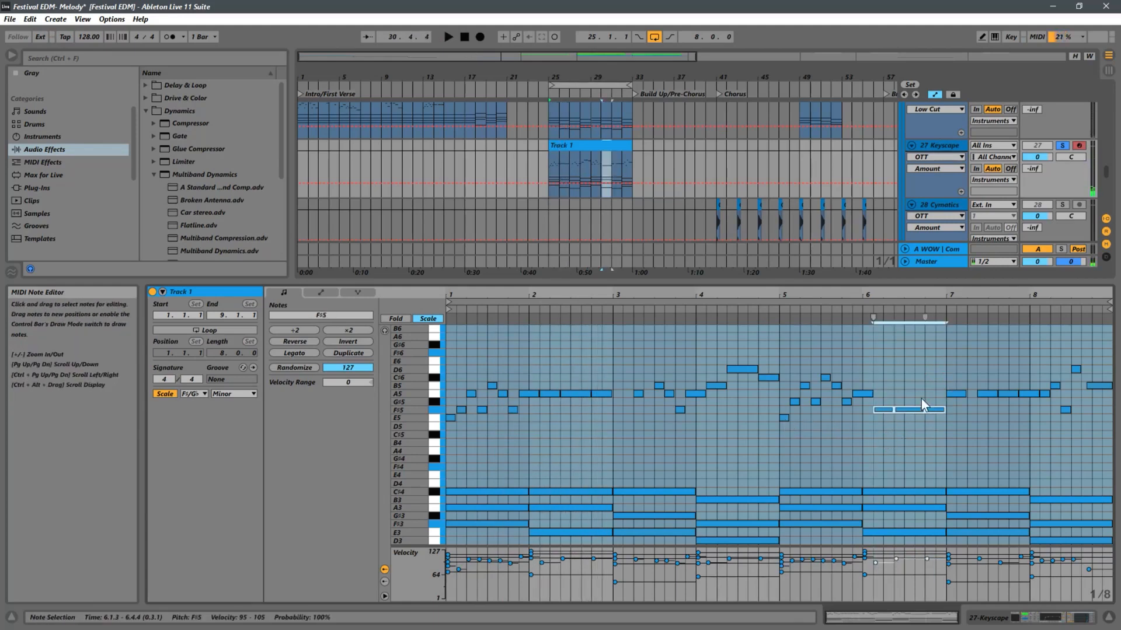
Raise the three F♯5 melody notes from 6.1.3 to the end of bar 6 to A5 and start playback
key("Up")
key("Up")
key("Up")
key("space")
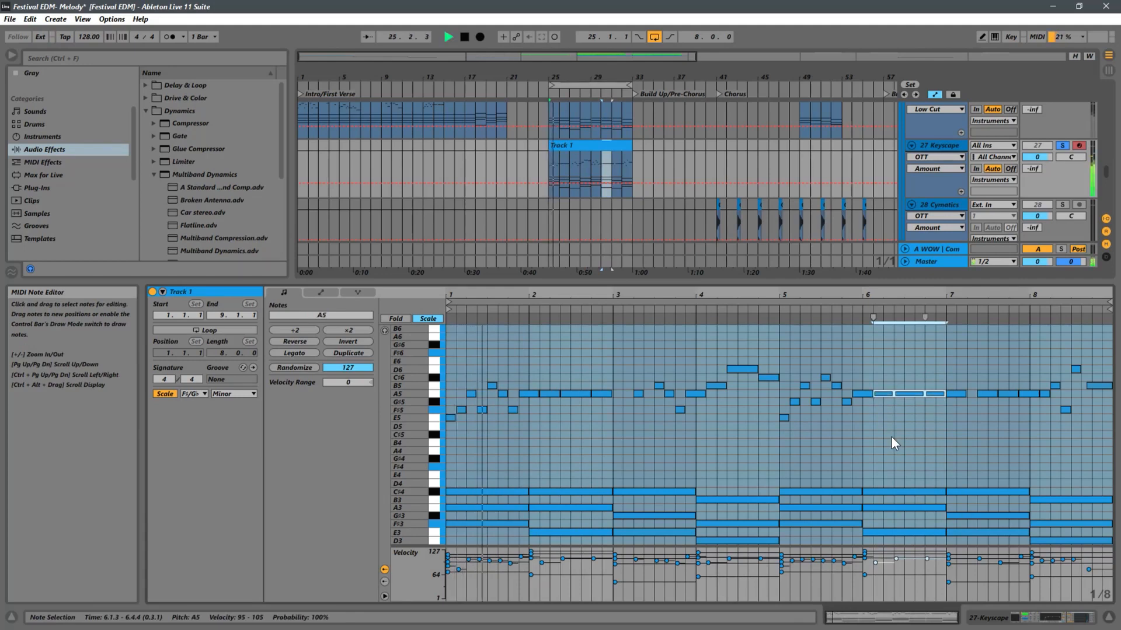
Lower the G♯5 melody note at 5.1.3 to F♯5 during playback
left_click(795, 404)
key("Down")
key("Down")
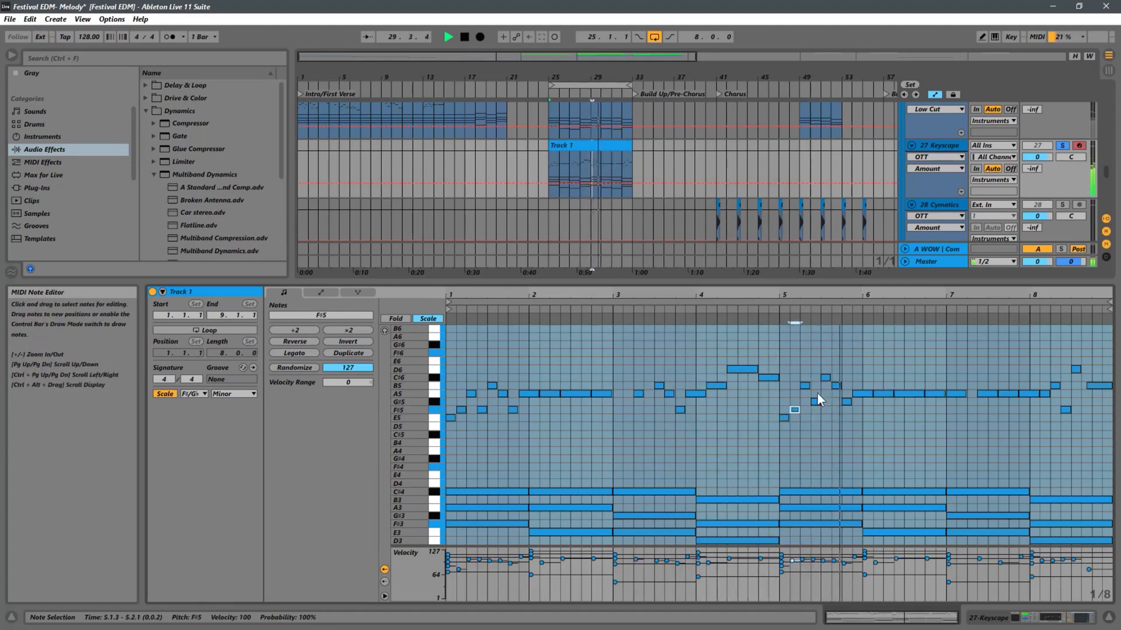
Replace the melody notes in bars 5 and 6 with a copy of the phrase from bars 1 and 2, and stop playback
left_click_drag(946, 367, 775, 428)
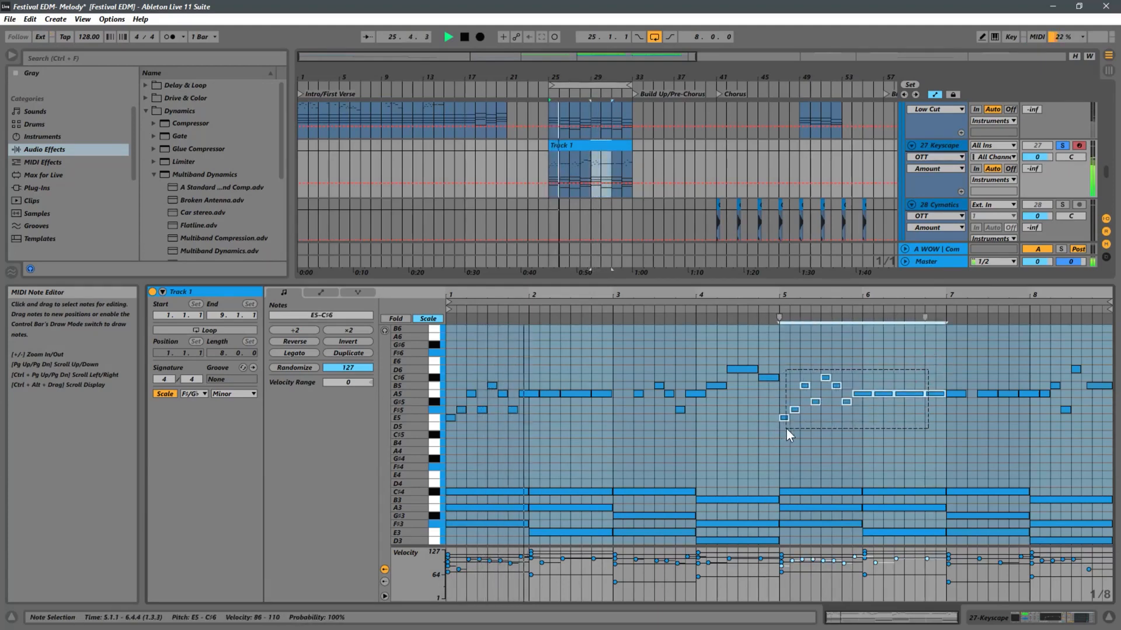
key("Delete")
left_click_drag(595, 376, 788, 427)
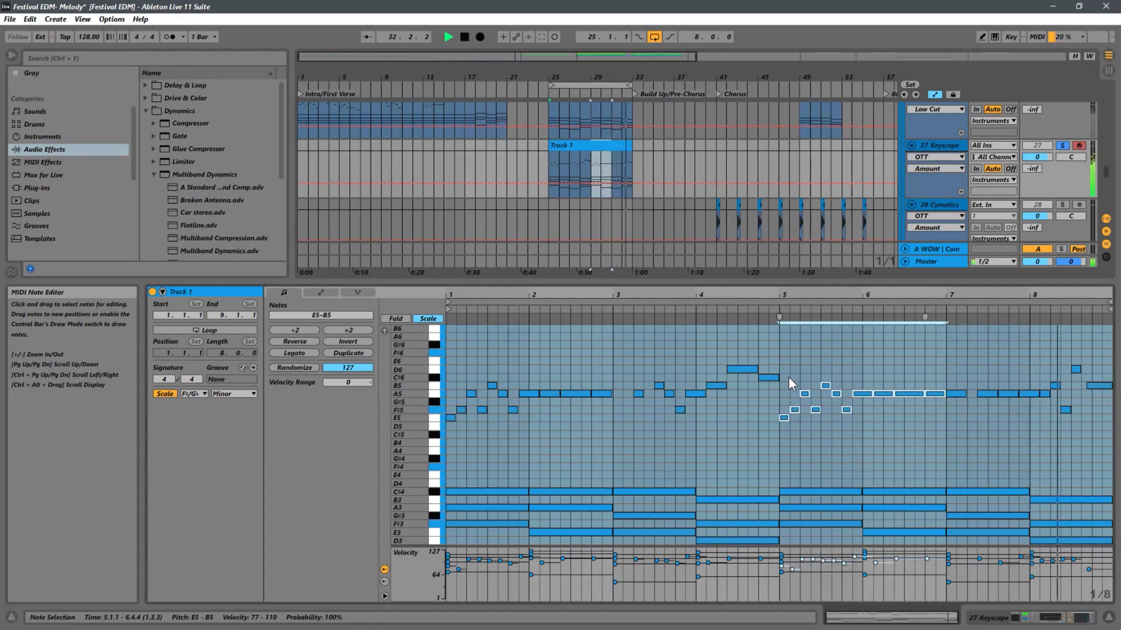
key("space")
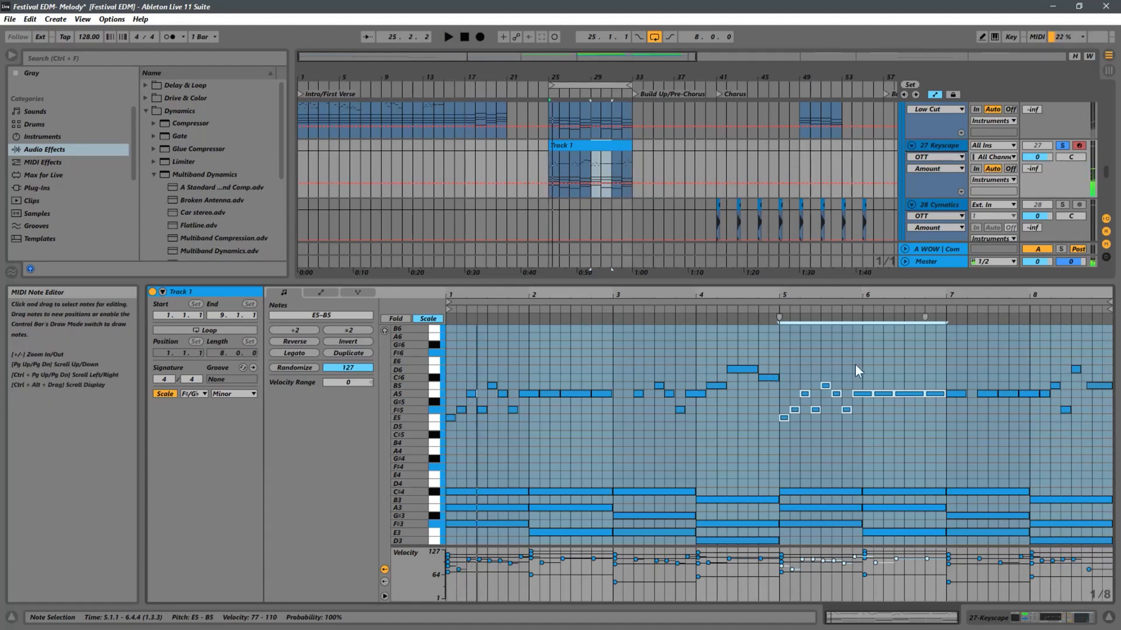
left_click(927, 424)
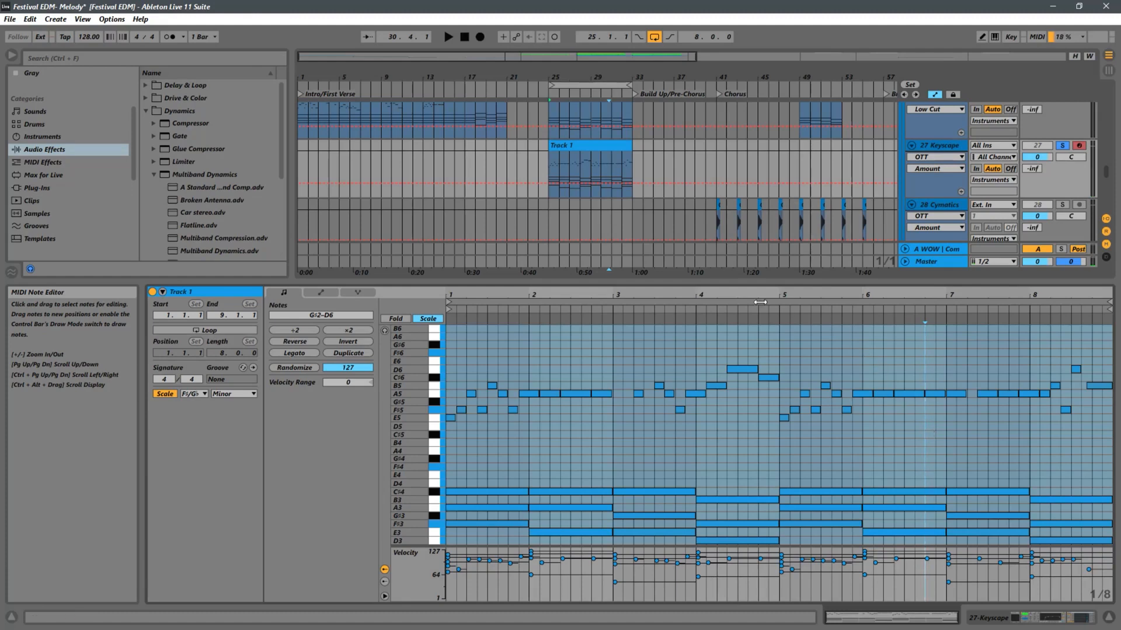
Enlarge the arrangement area above the clip editor and select the Dash Piano track followed by the Keyscape track
left_click_drag(658, 283, 658, 400)
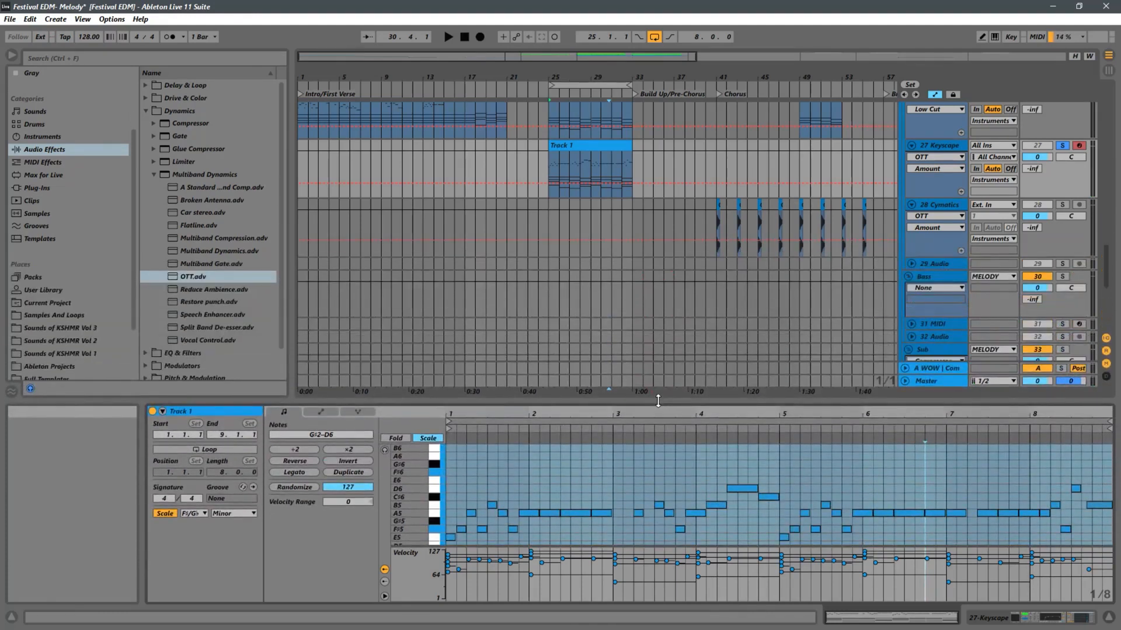
scroll(741, 349, "up", 3)
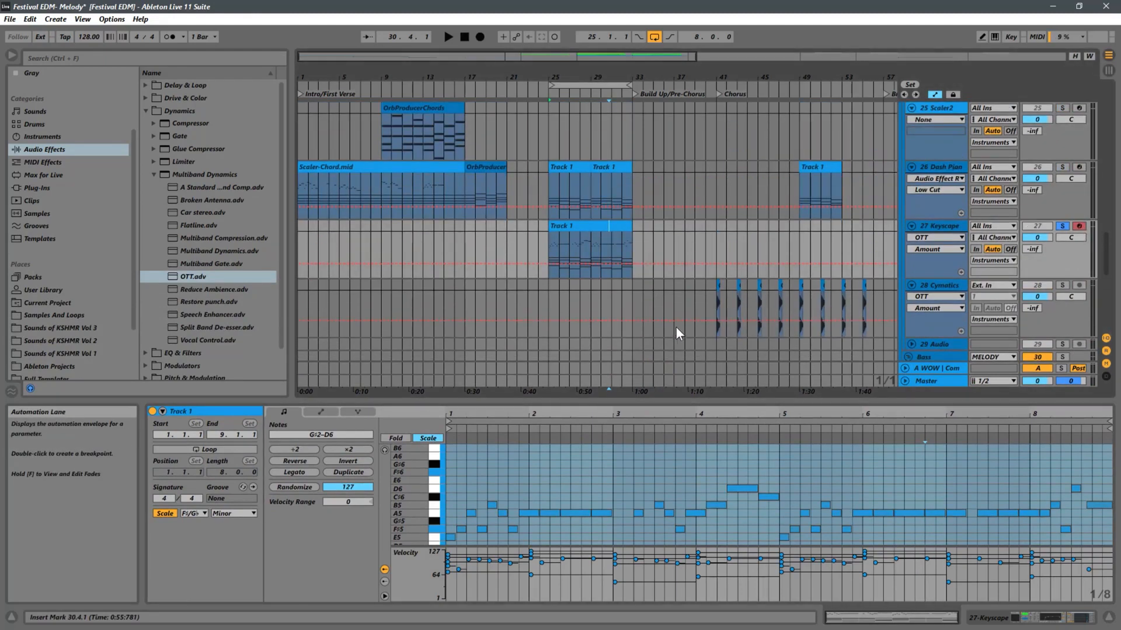
scroll(675, 327, "up", 2)
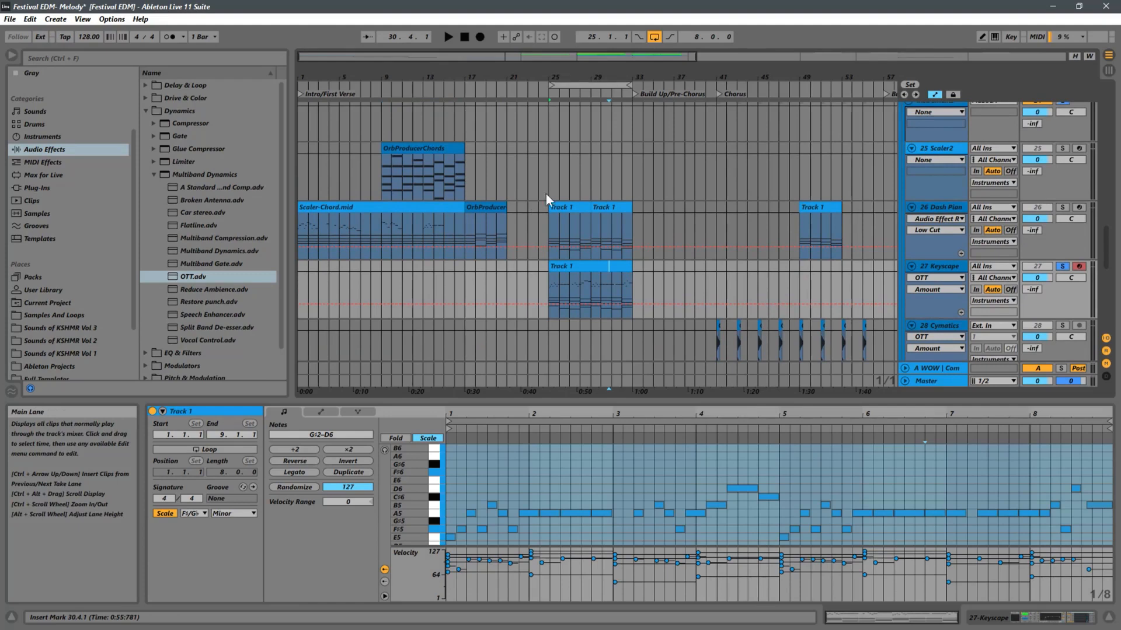
left_click(935, 208)
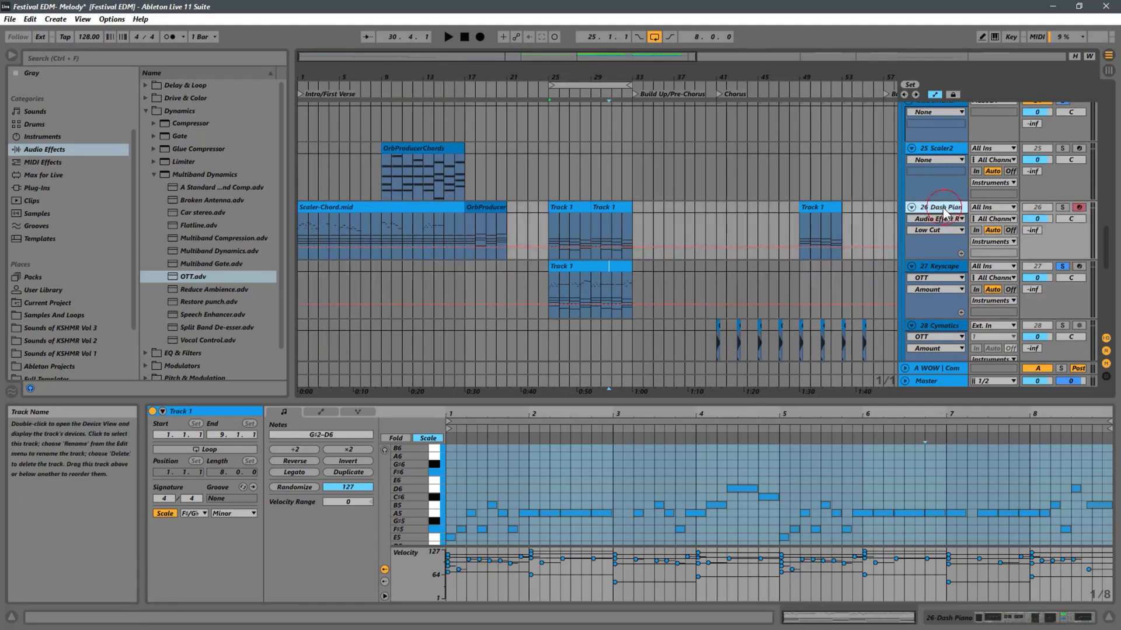
left_click(956, 268)
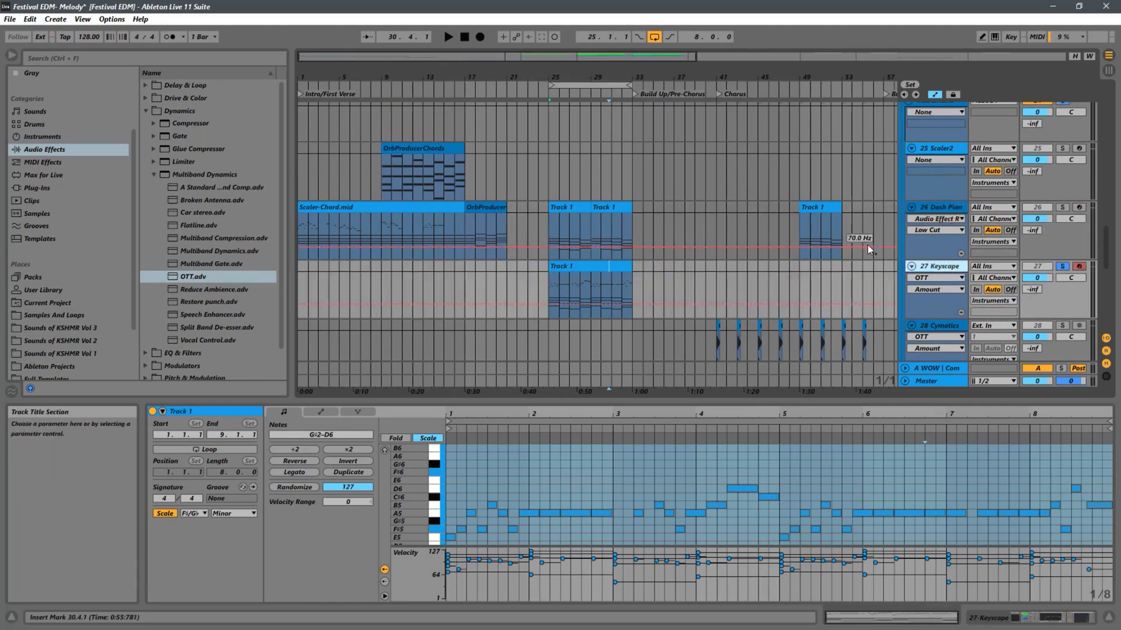